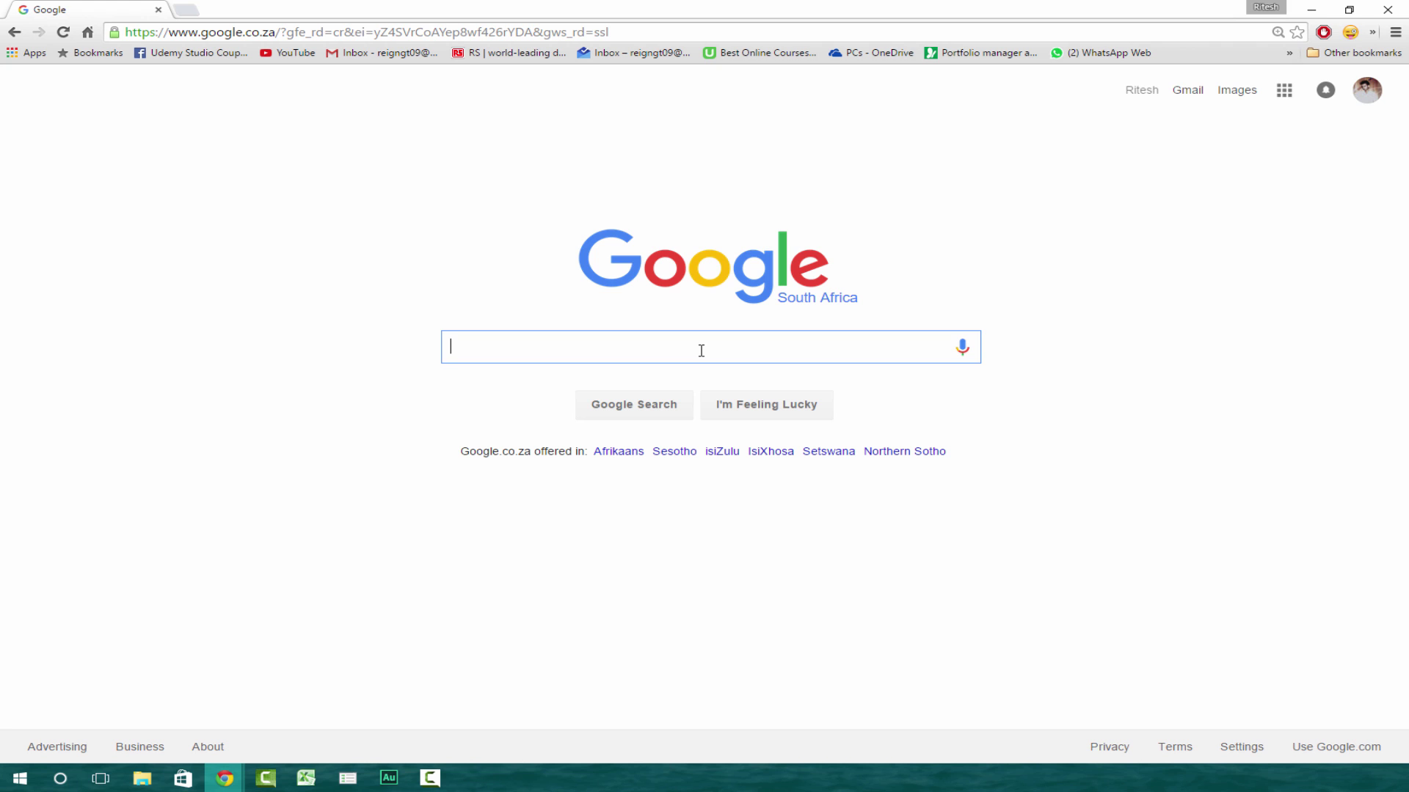
# Step: Search Google for 'labview download' and open the 'Download LabVIEW Software - National Instruments' result
pyautogui.write('v')
pyautogui.press('BackSpace')
pyautogui.write('la')
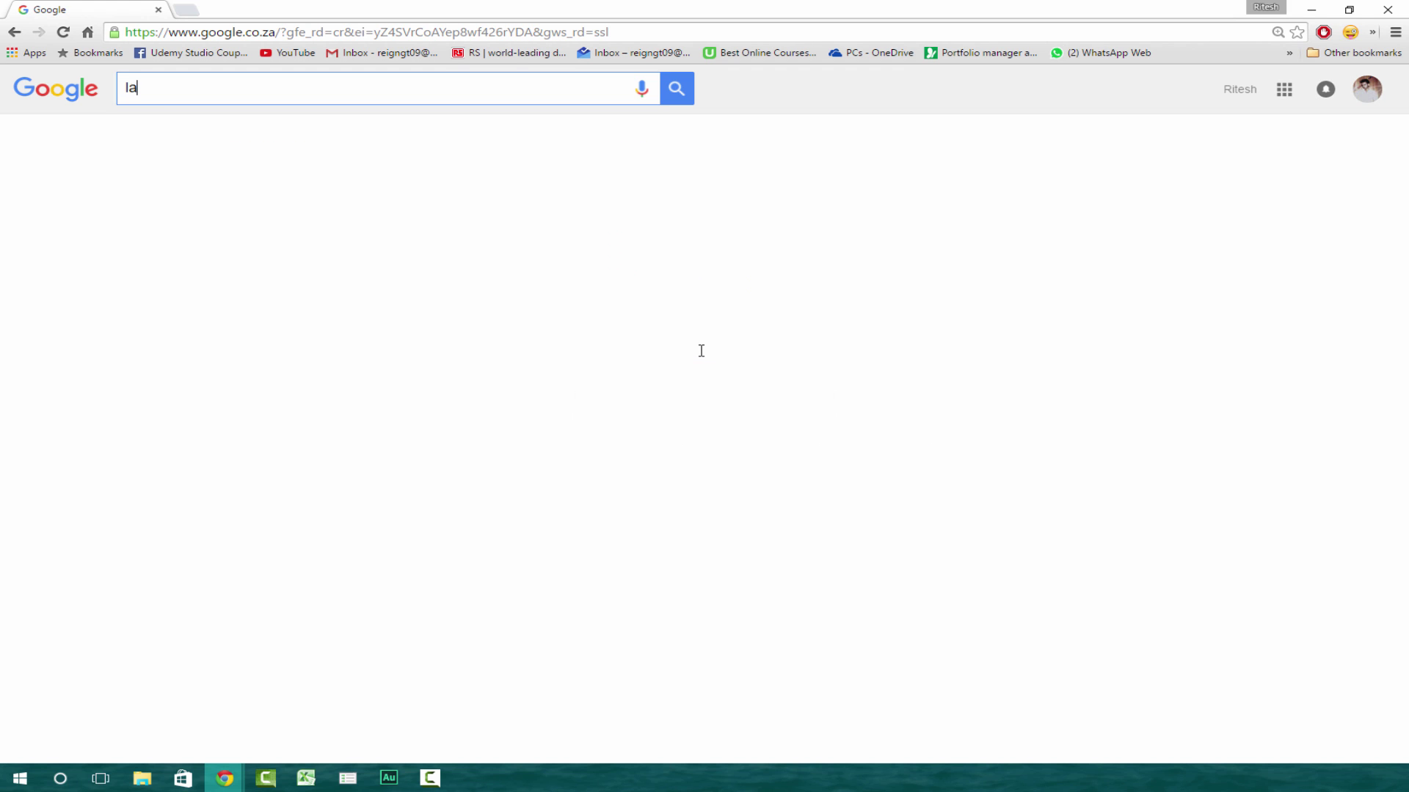
pyautogui.write('bview ')
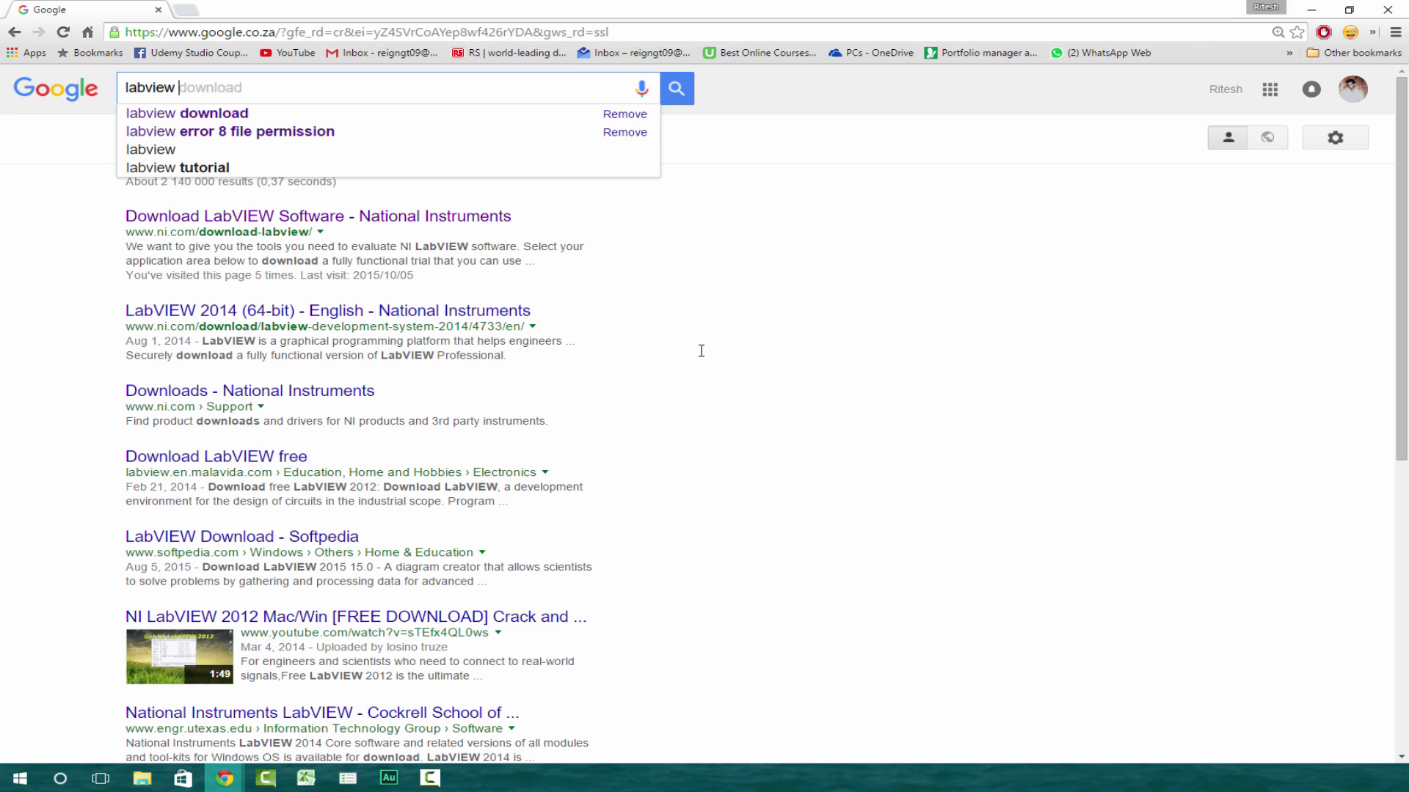
pyautogui.write('download')
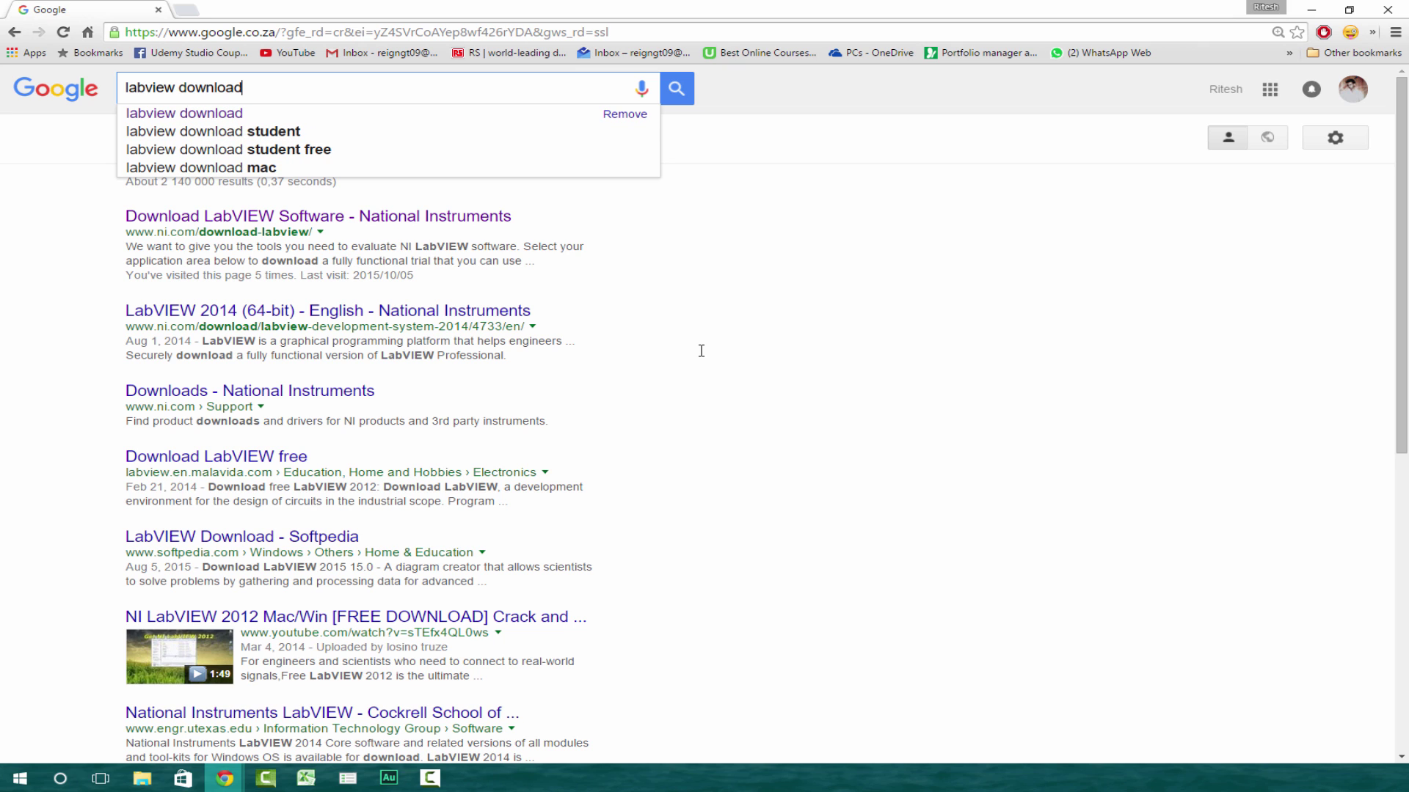
pyautogui.press('Return')
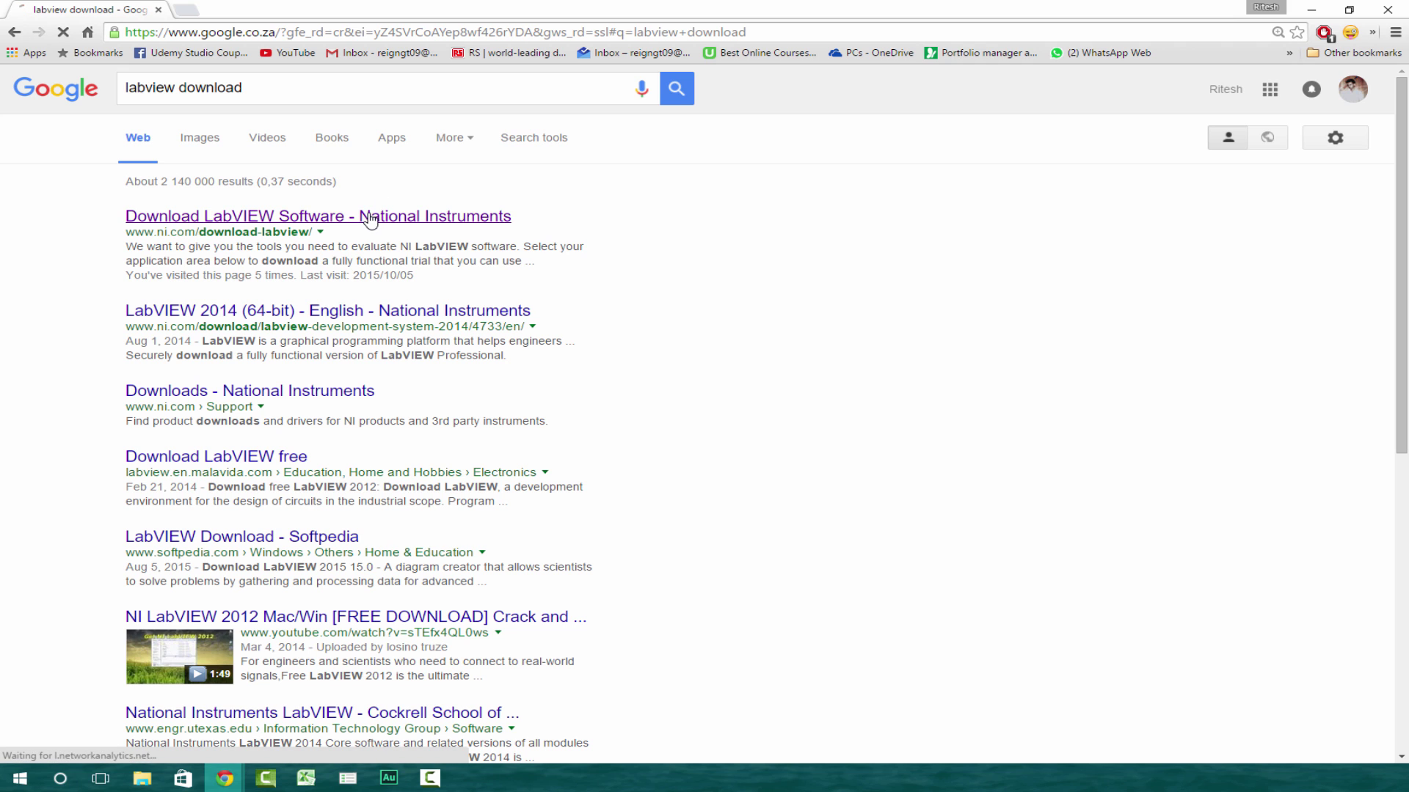
pyautogui.click(304, 218)
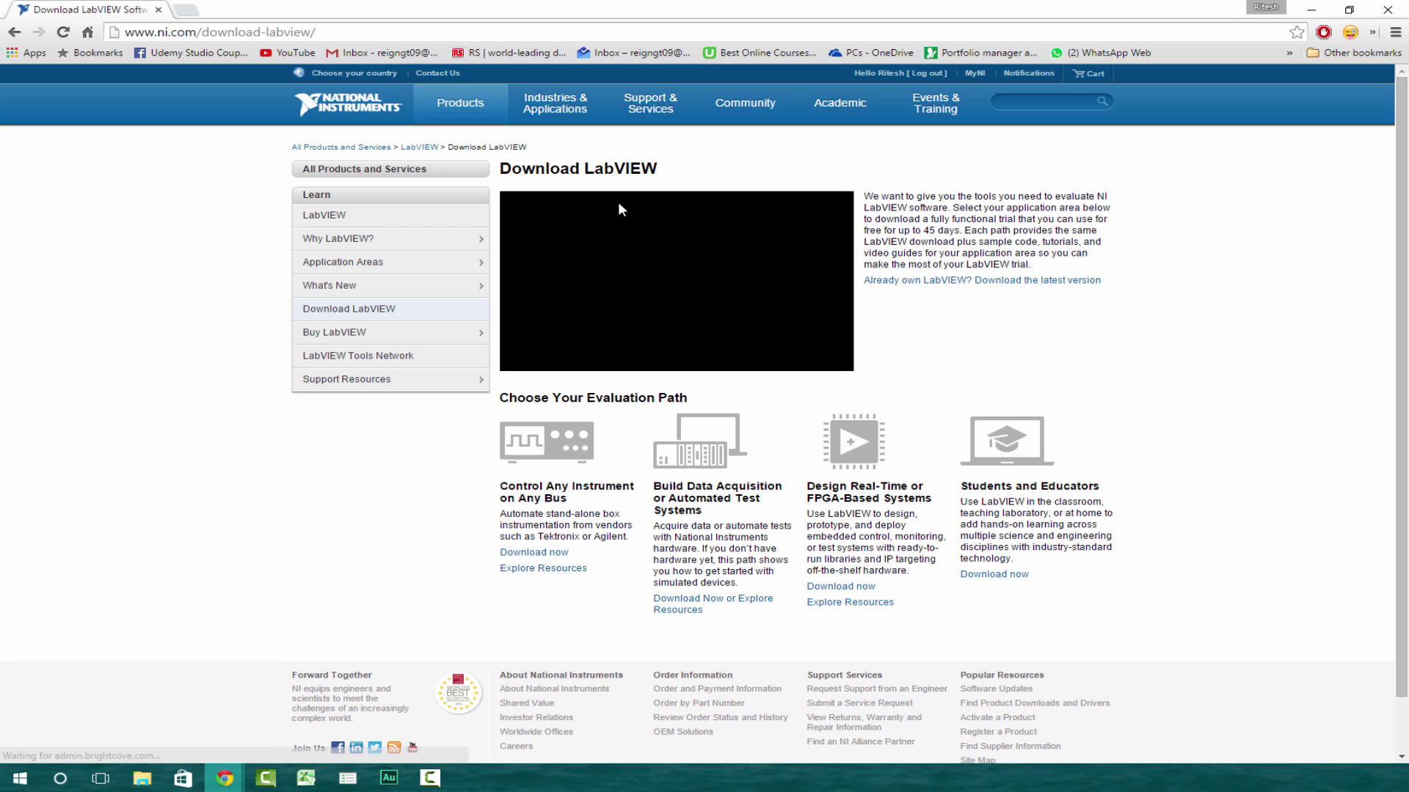
# Step: Take the existing-owner download path and submit the account form with LabVIEW 2014 as the version in use
pyautogui.click(929, 286)
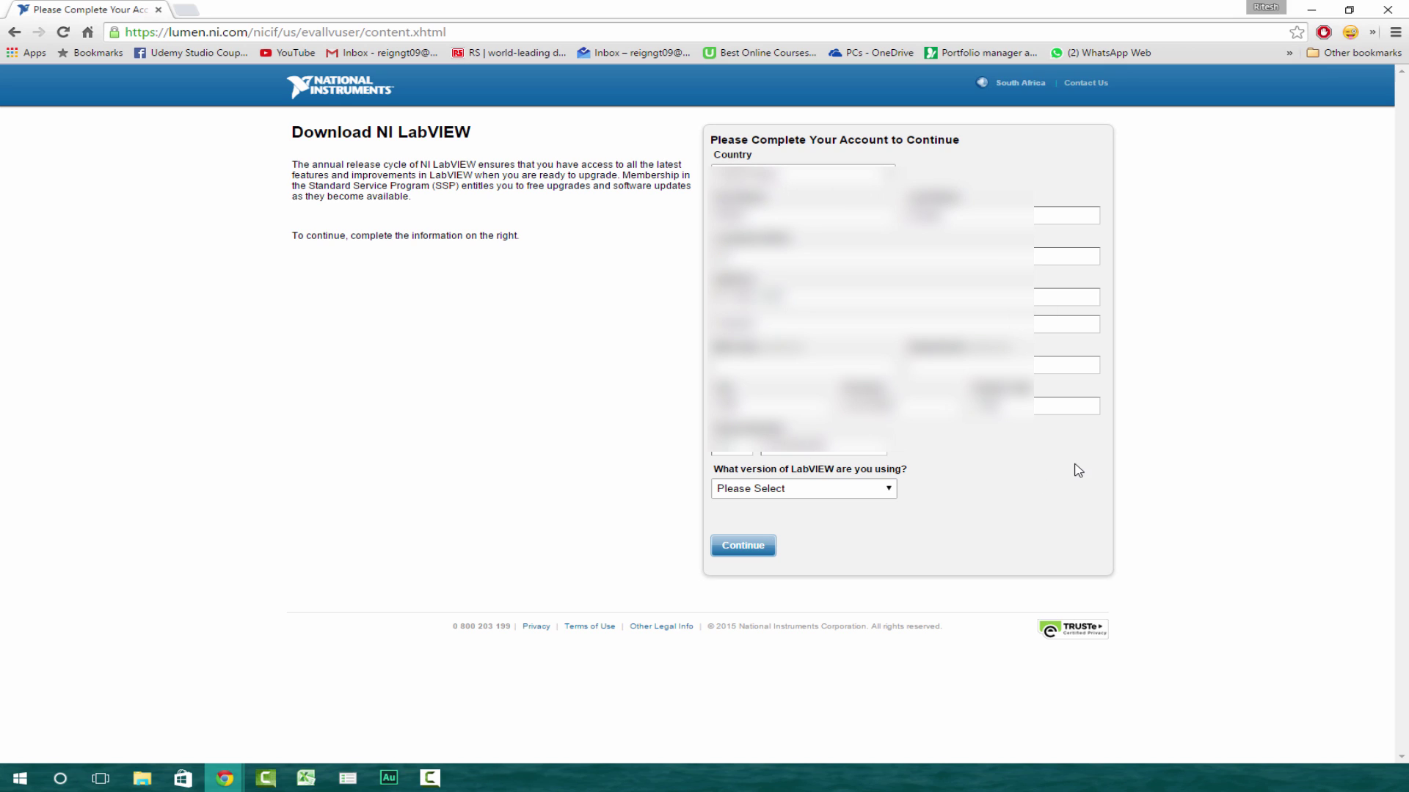
pyautogui.click(827, 492)
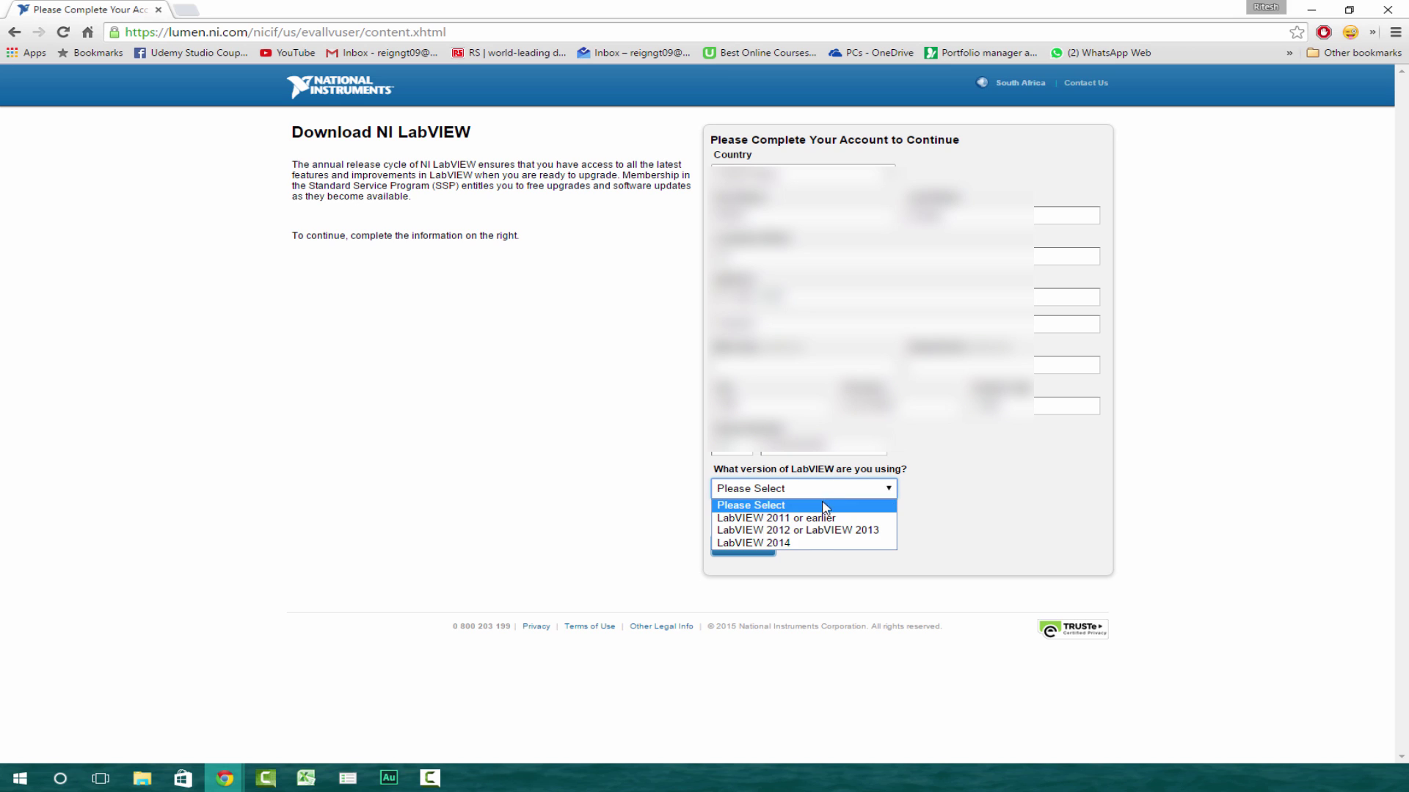
pyautogui.click(801, 546)
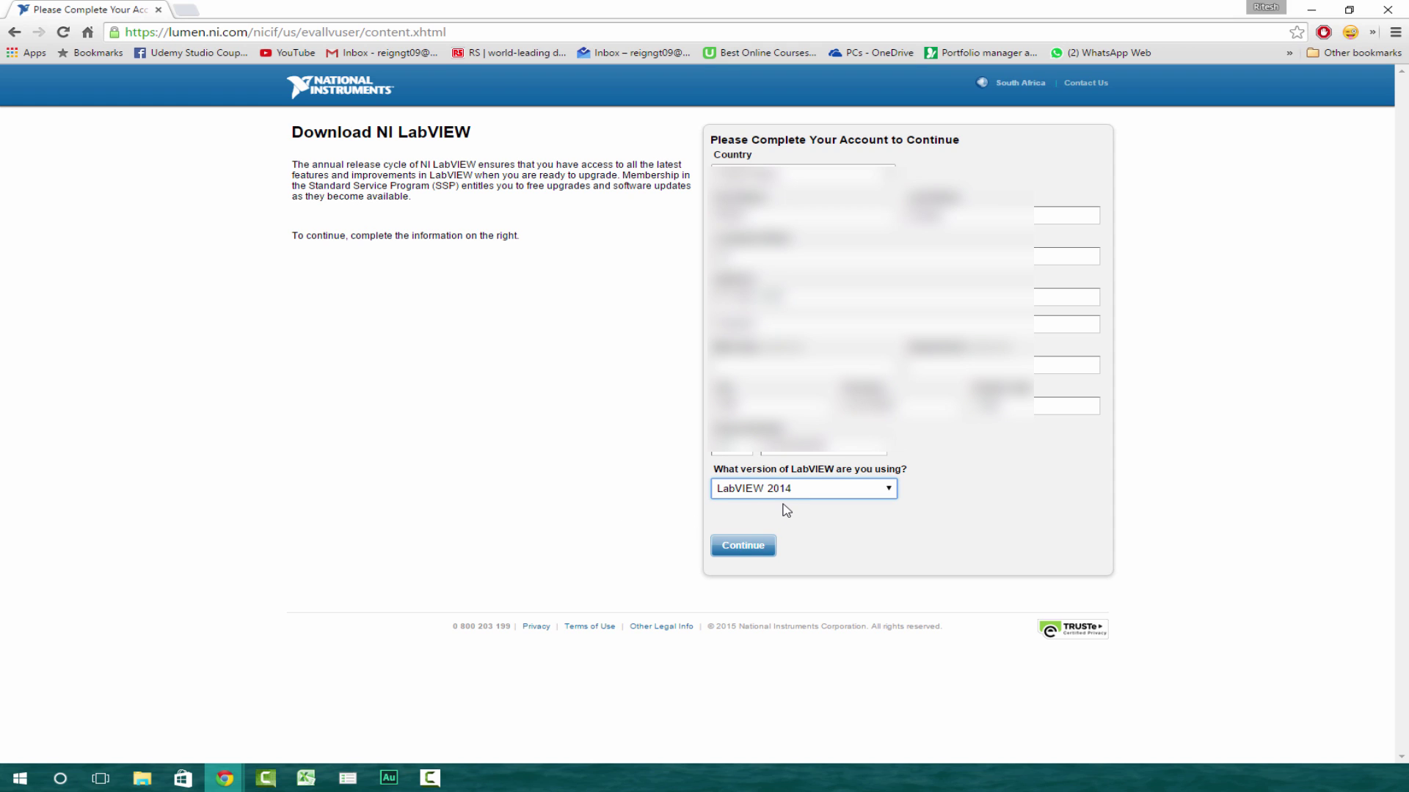
pyautogui.click(741, 550)
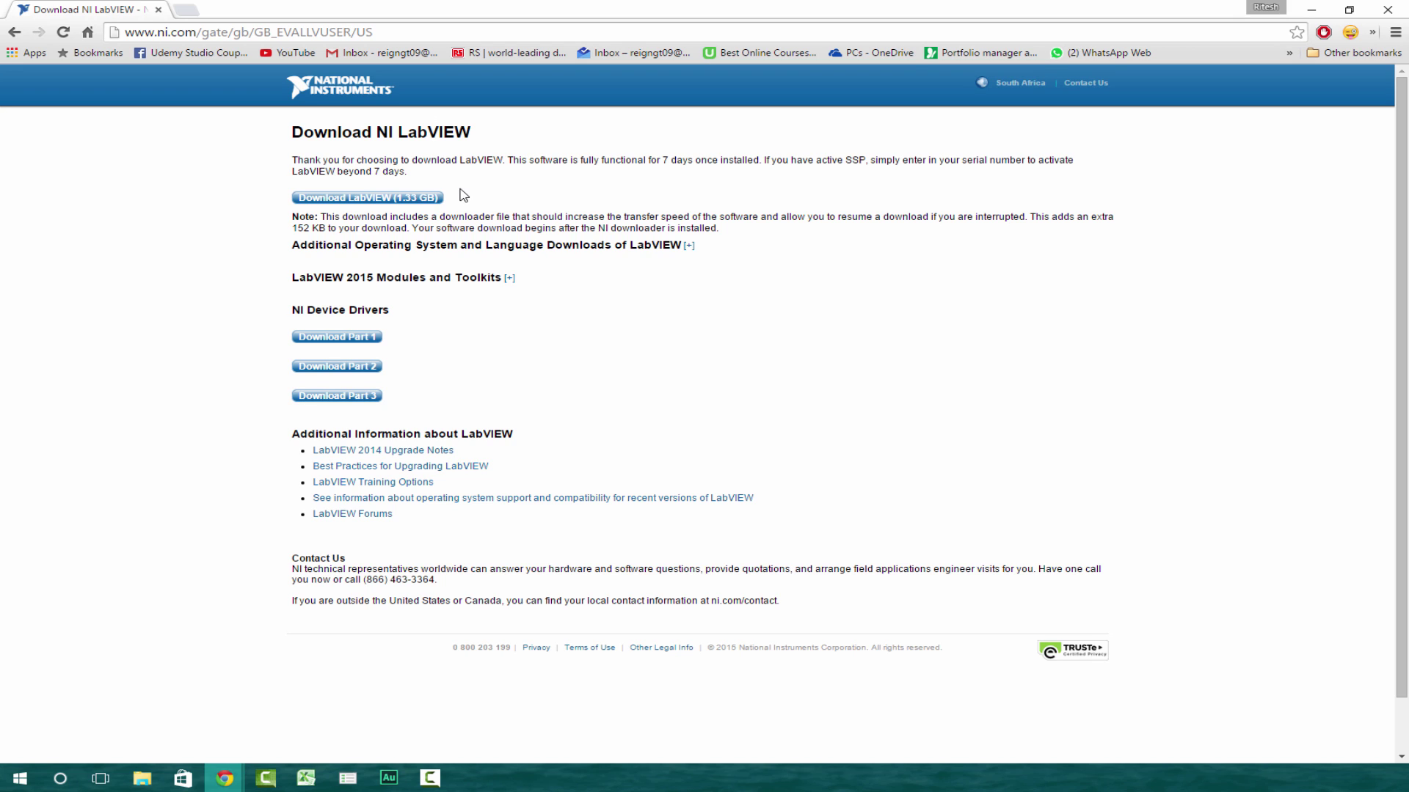
# Step: Download the LabVIEW 2015 installer (1.33 GB) and the Vision Development Module (1.58 GB) from Modules and Toolkits
pyautogui.click(352, 202)
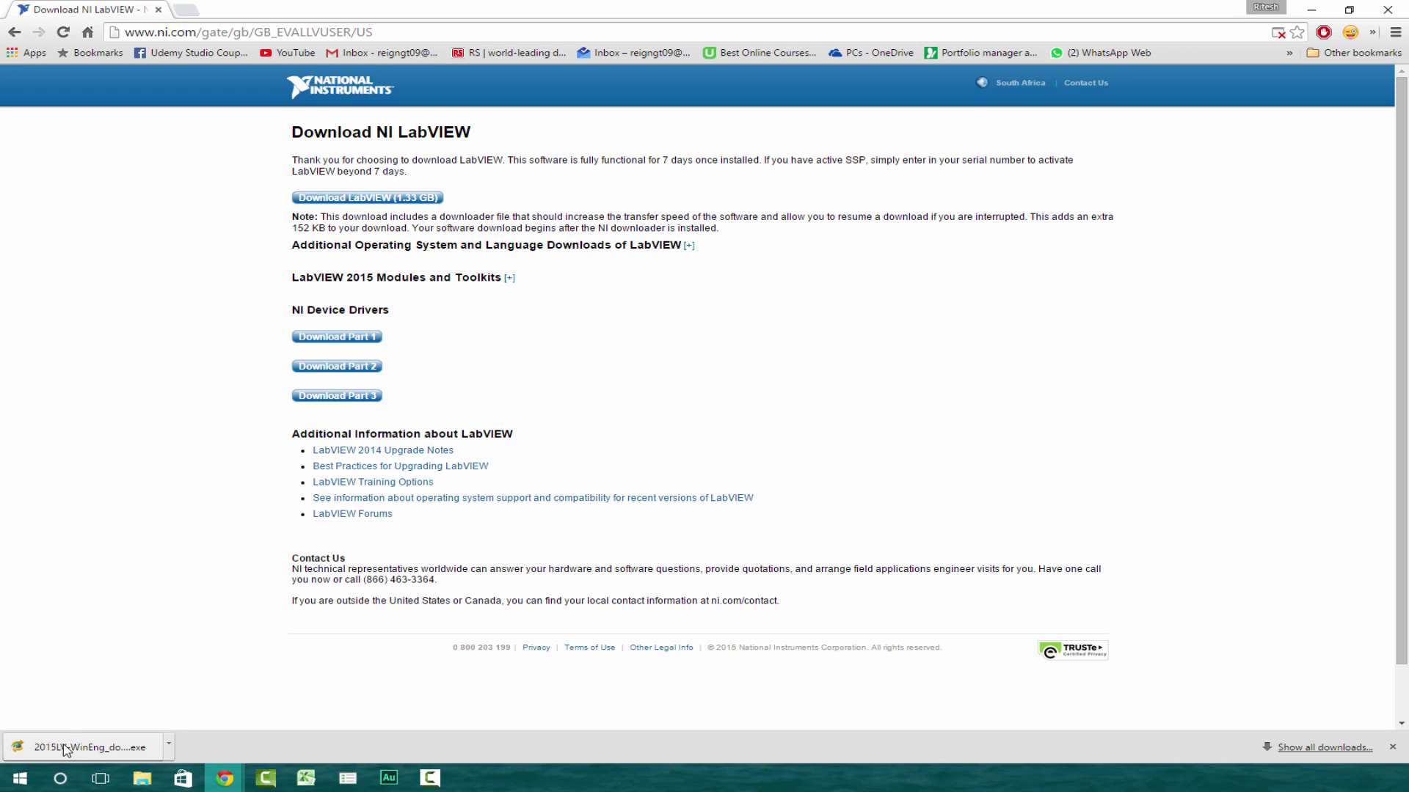
pyautogui.click(509, 278)
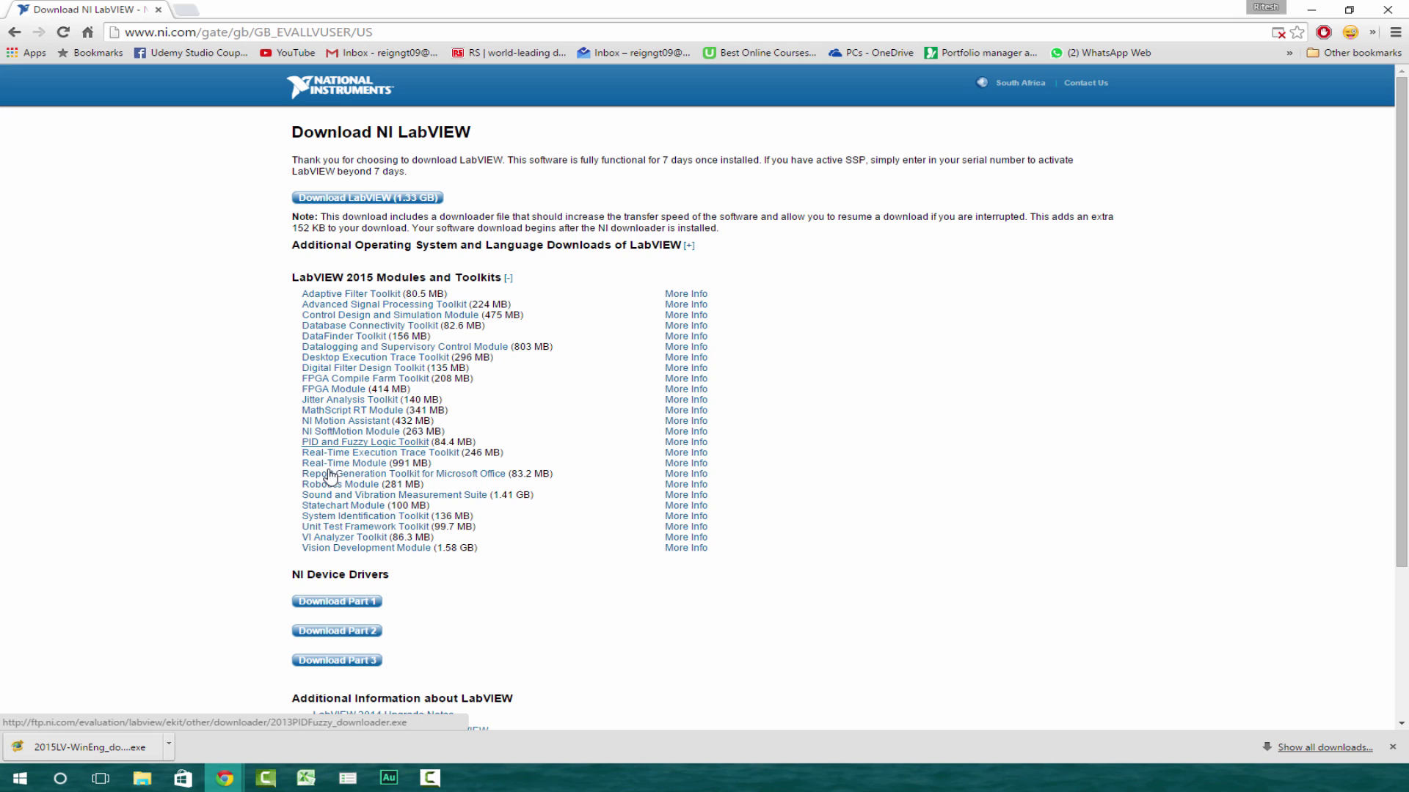
pyautogui.click(338, 550)
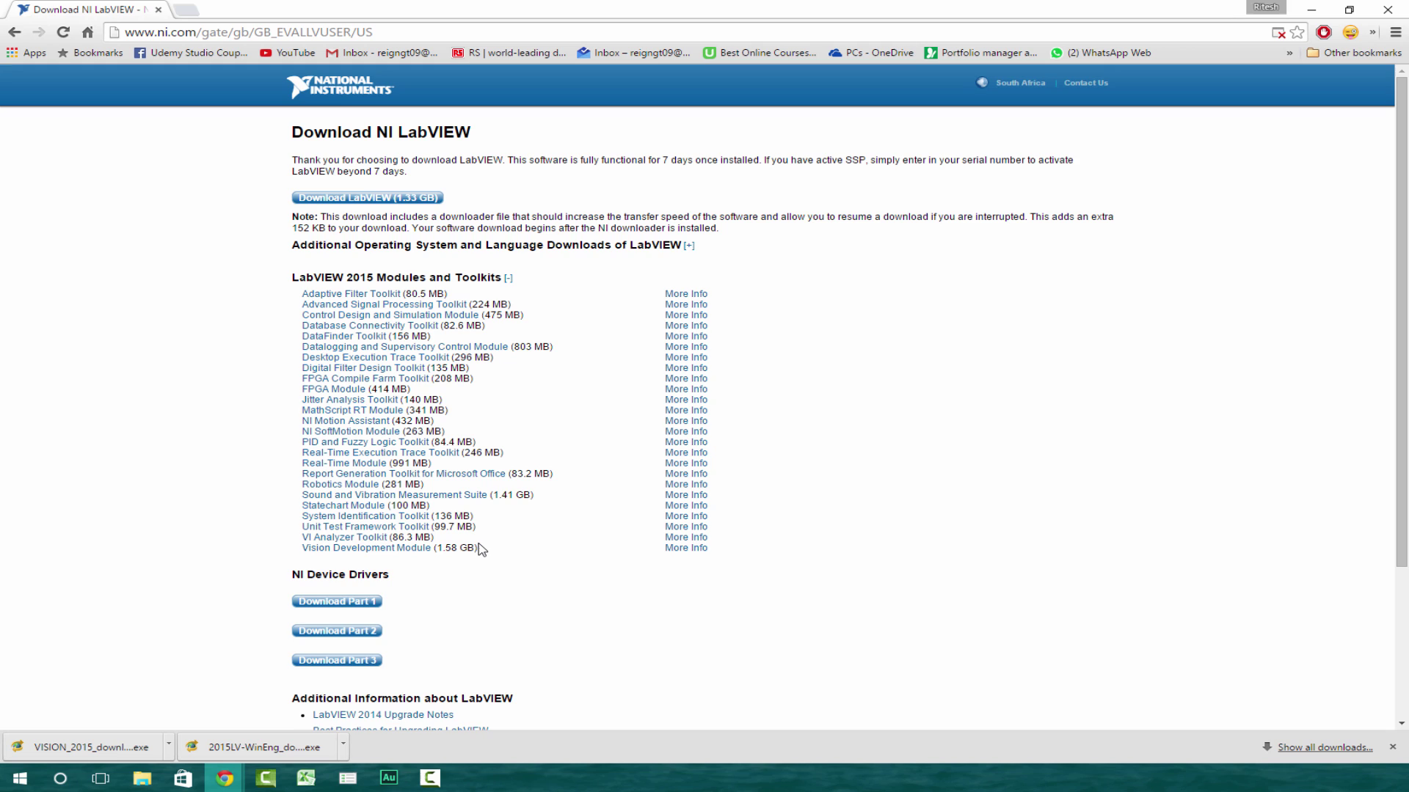
# Step: Run both downloaders, save VISION_2015.exe, then cancel the Vision download and delete its partial file
pyautogui.click(217, 749)
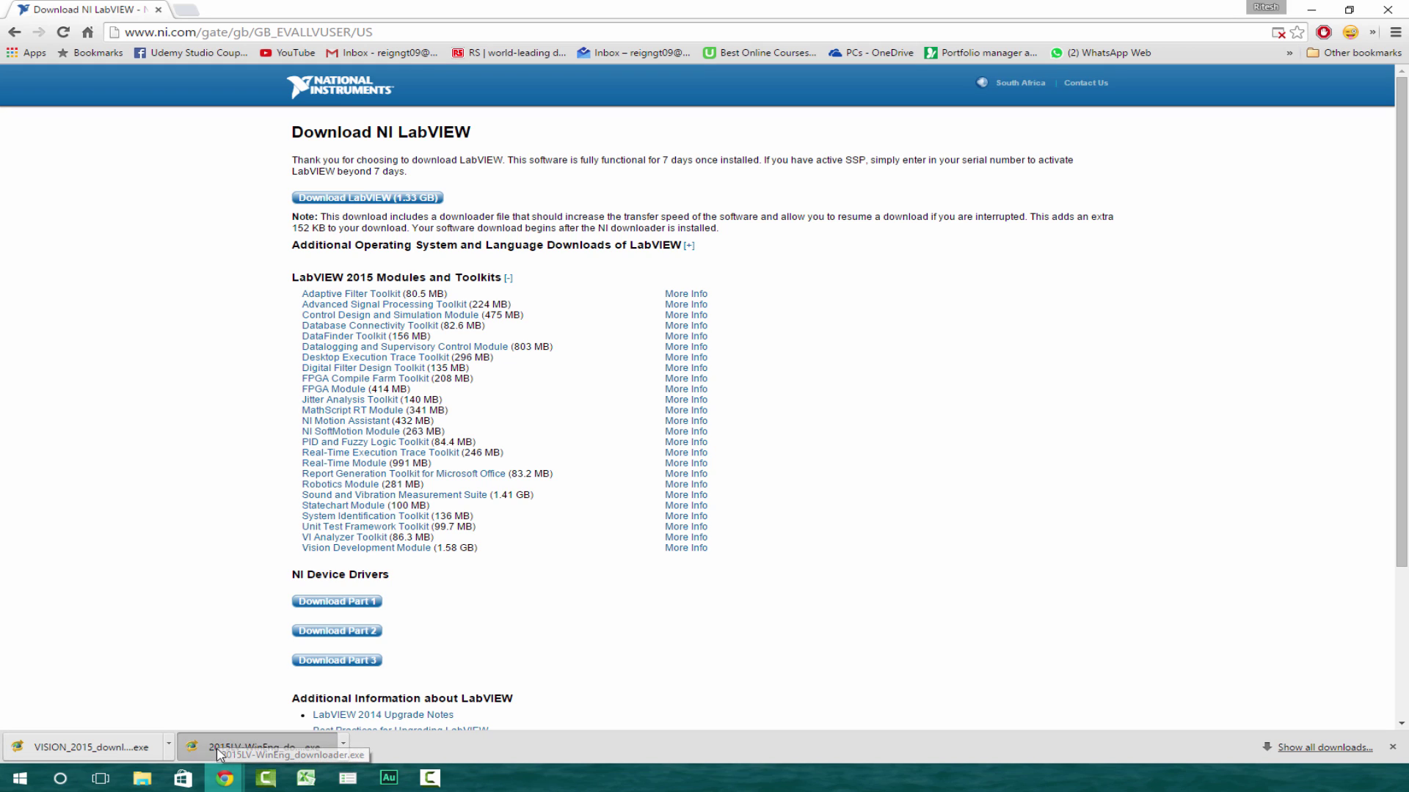
pyautogui.click(110, 747)
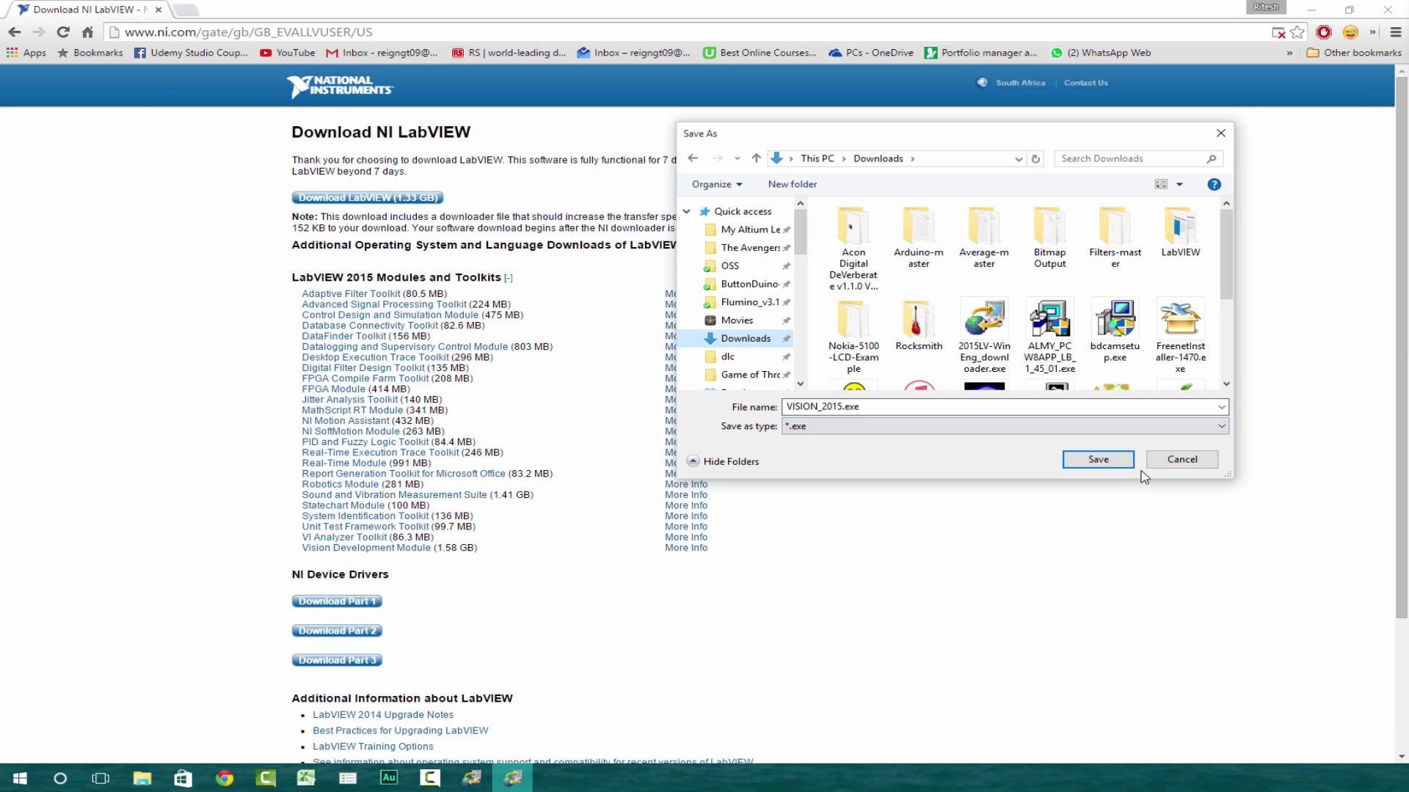
pyautogui.click(1089, 461)
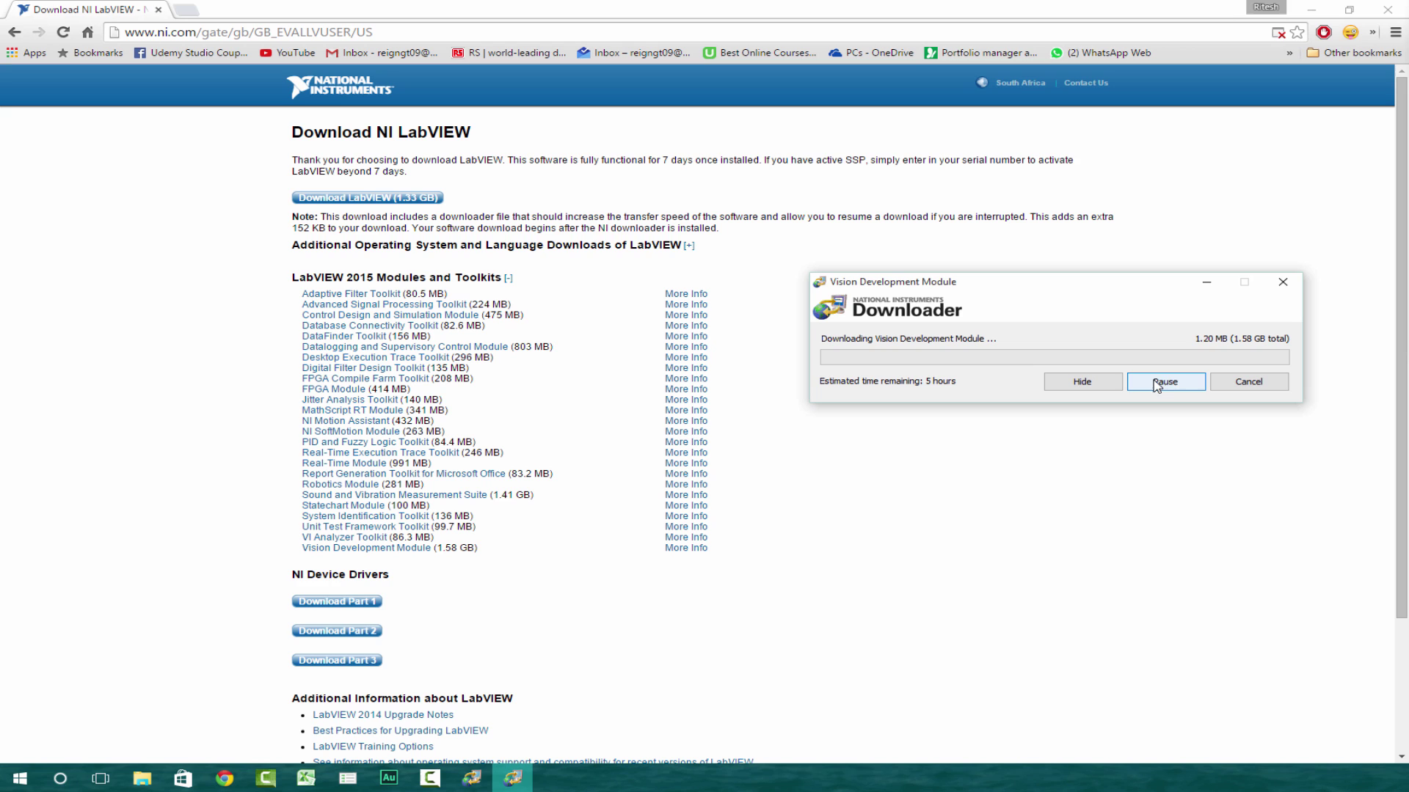
pyautogui.click(1228, 382)
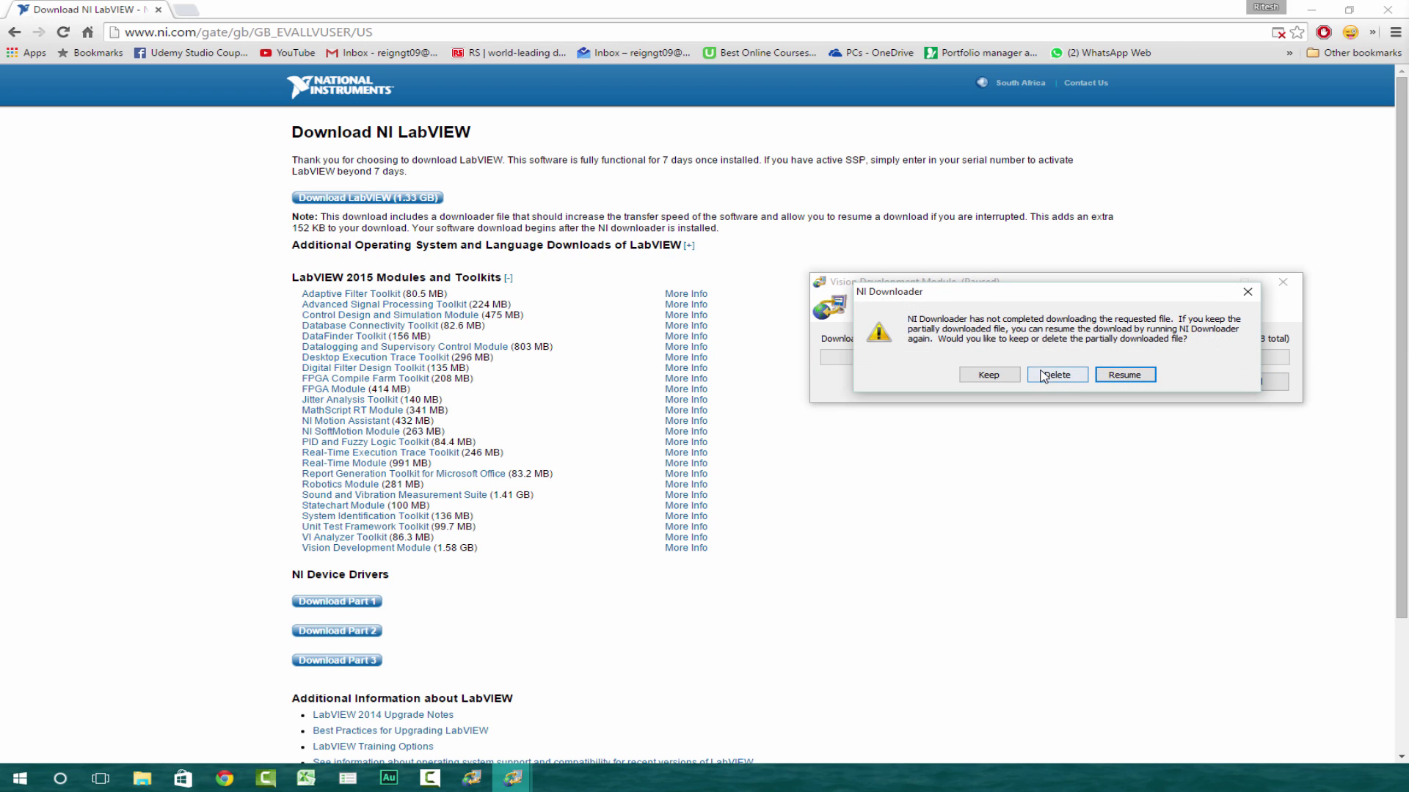
pyautogui.click(1057, 378)
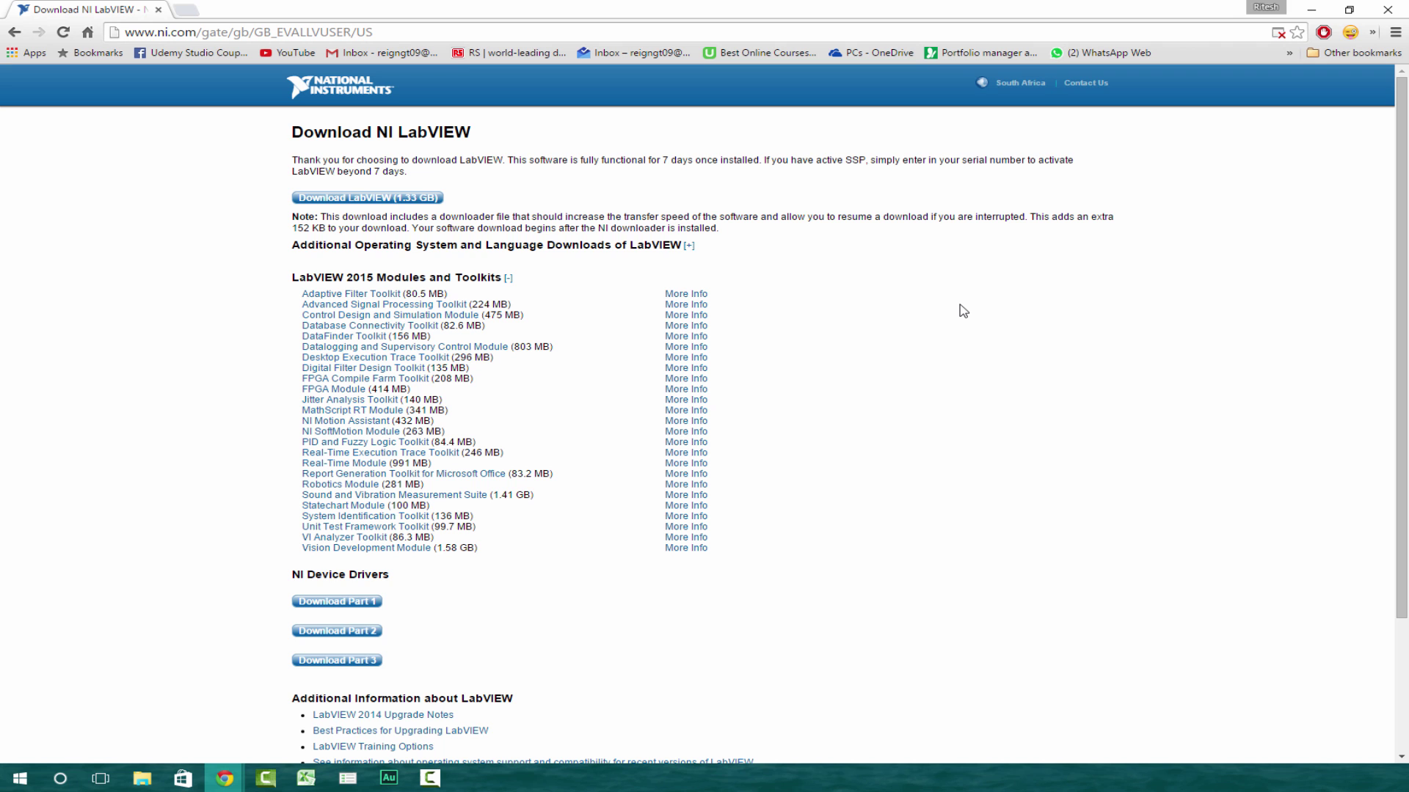
# Step: Bring up the Downloads > LabVIEW folder and launch the 2015LV-WinEng.exe installer from it
pyautogui.press('super+d')
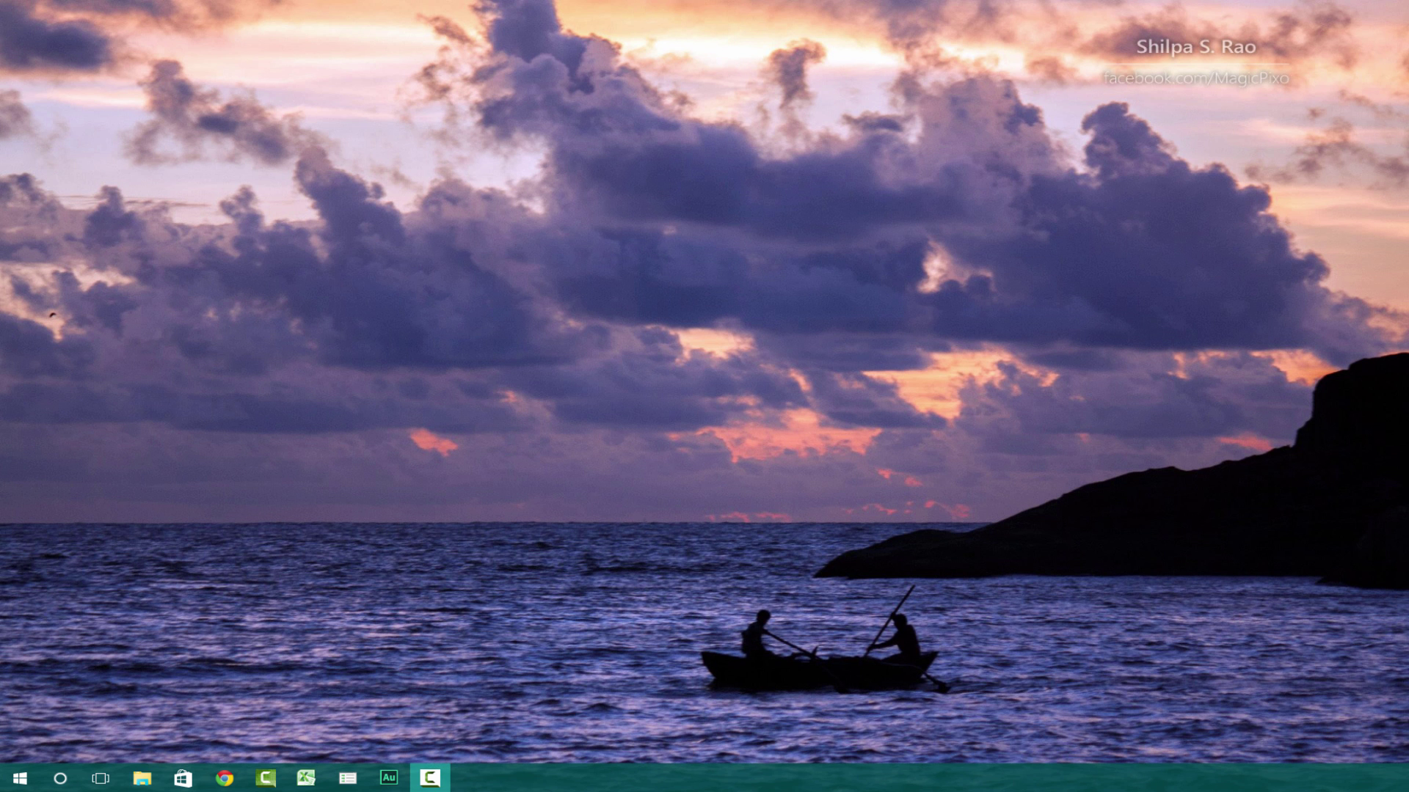
pyautogui.click(142, 778)
pyautogui.moveTo(658, 88); pyautogui.dragTo(576, 117)
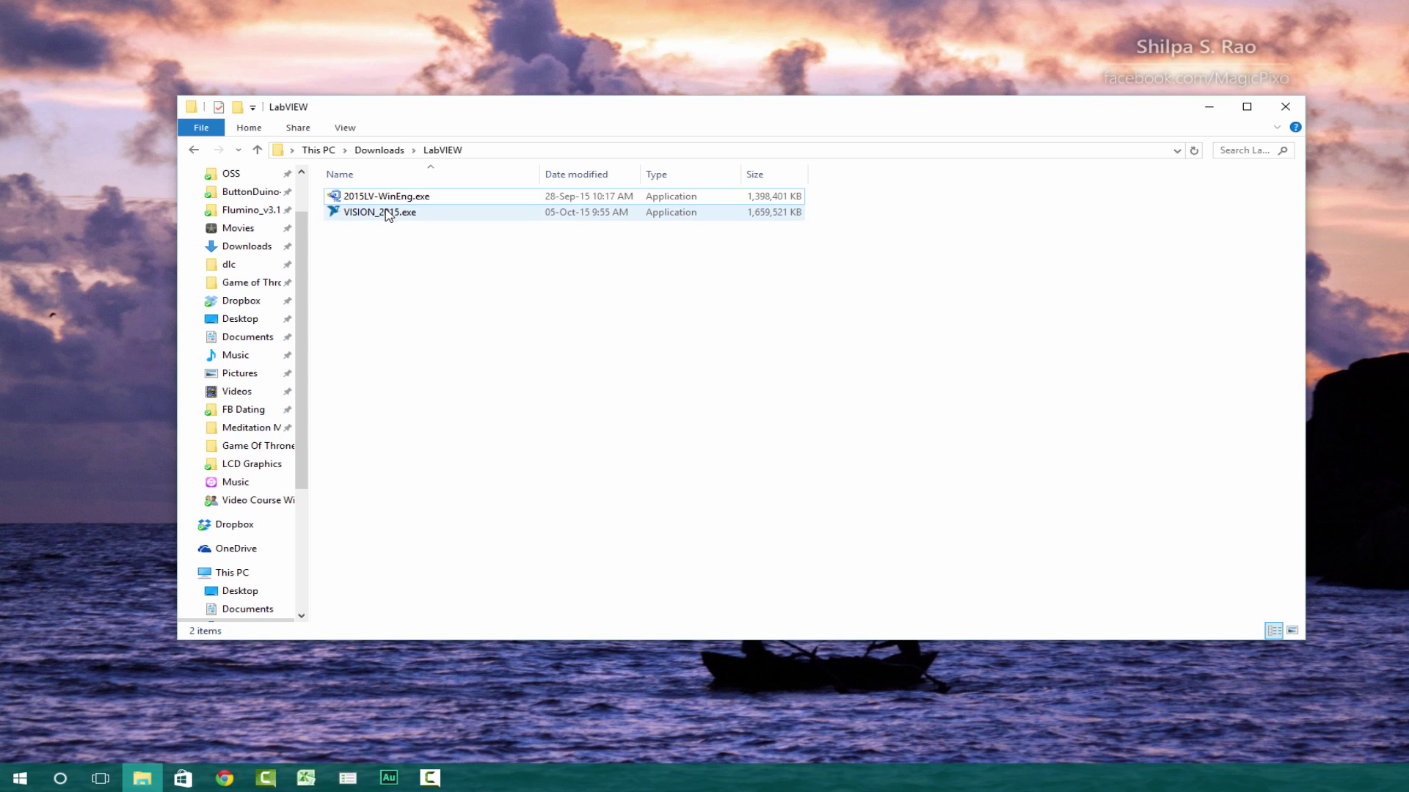
pyautogui.click(383, 197)
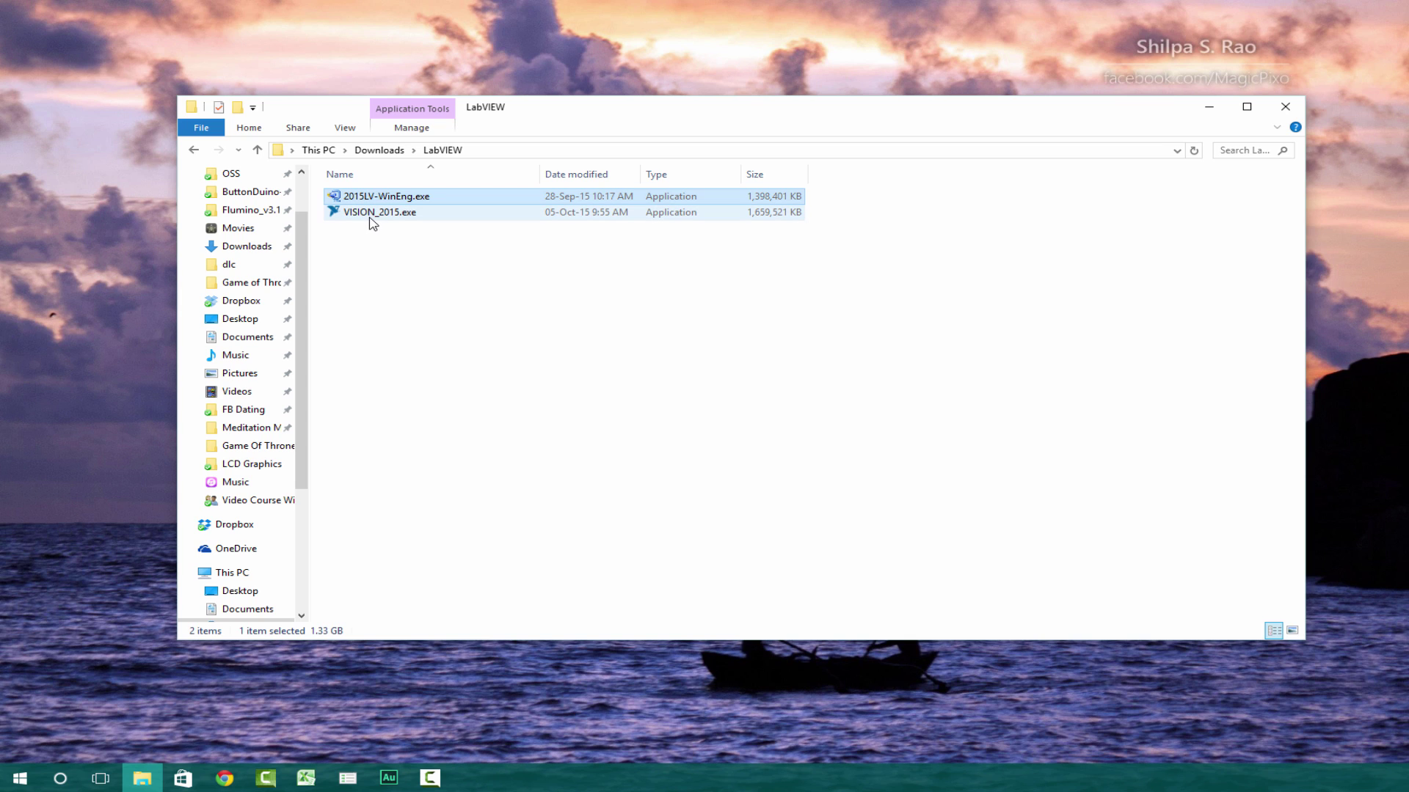
pyautogui.click(373, 215)
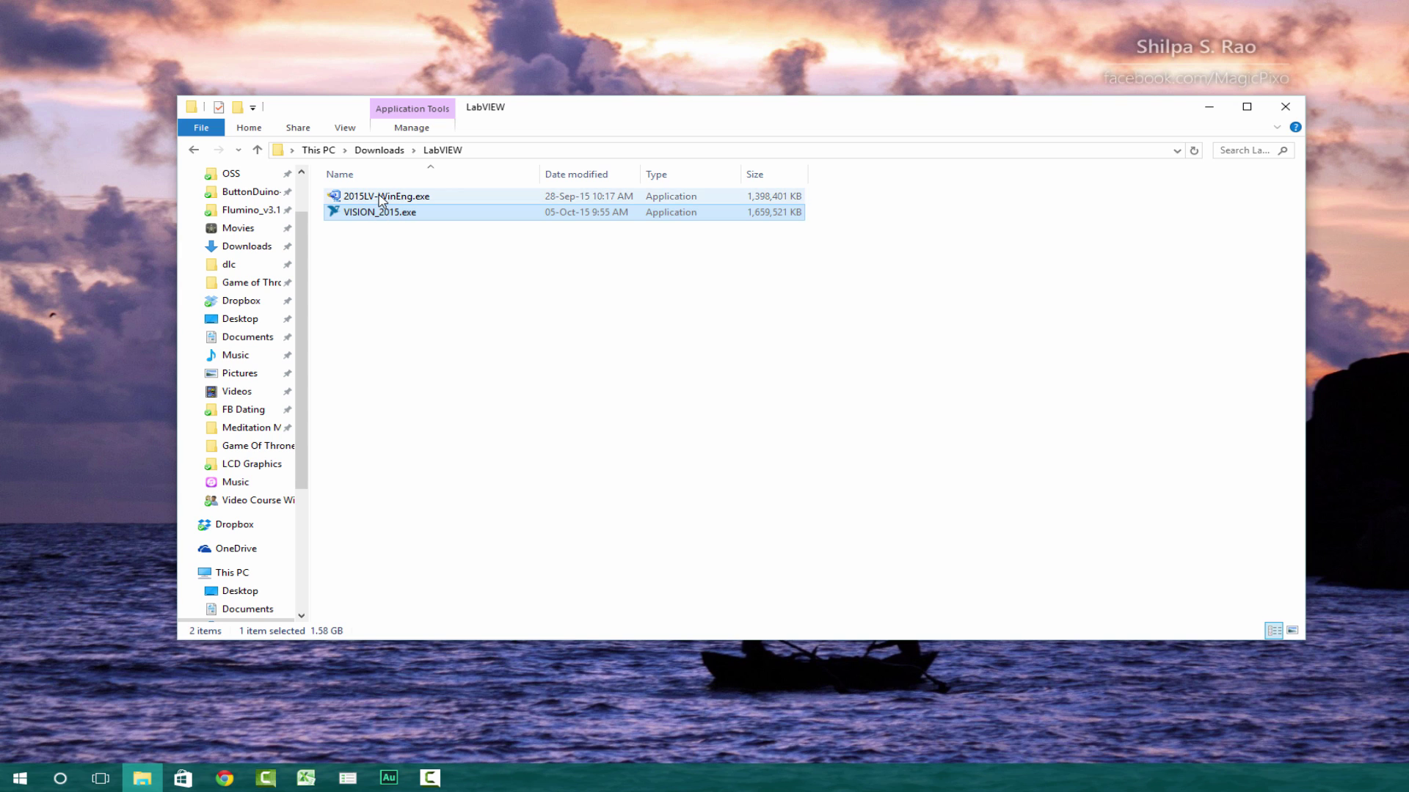
pyautogui.click(382, 198)
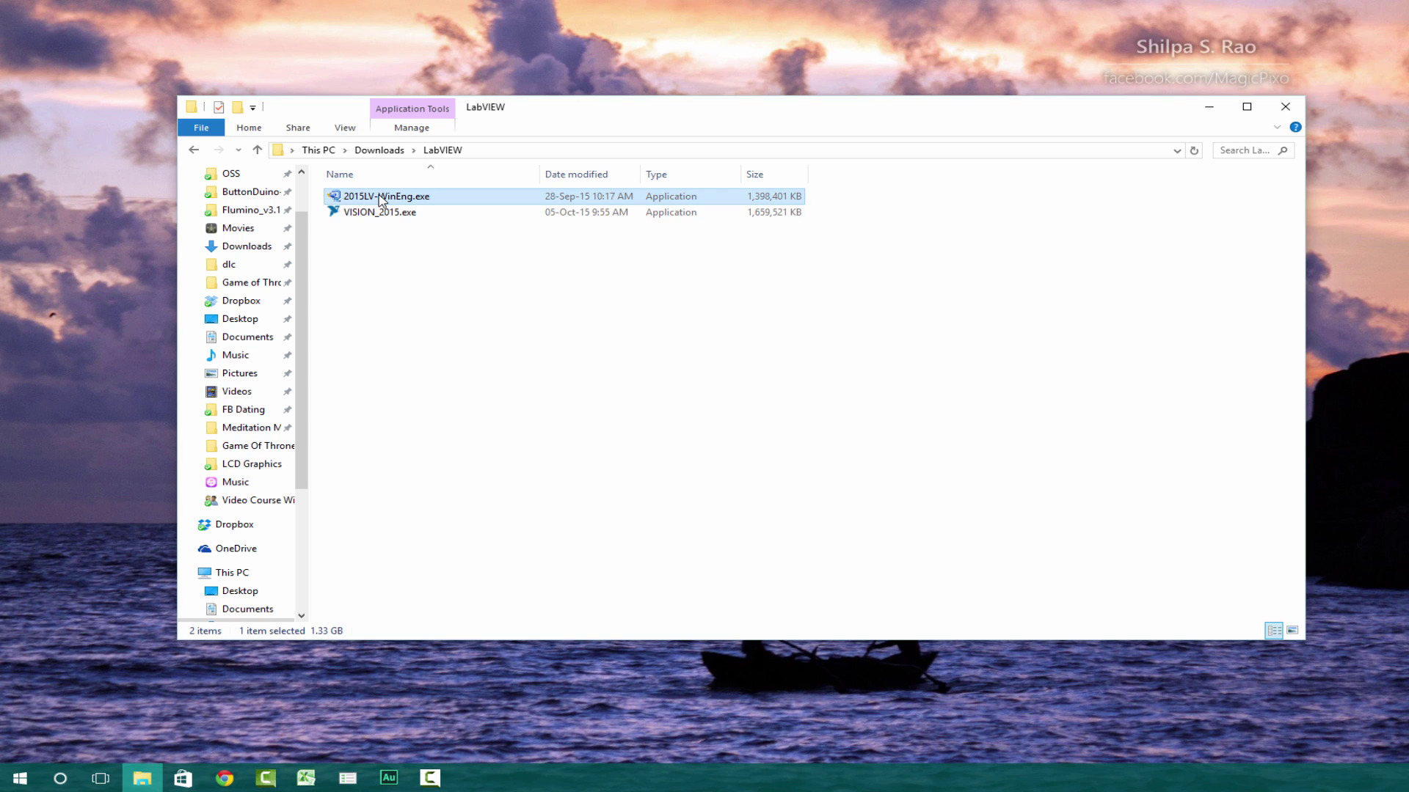
pyautogui.doubleClick(382, 198)
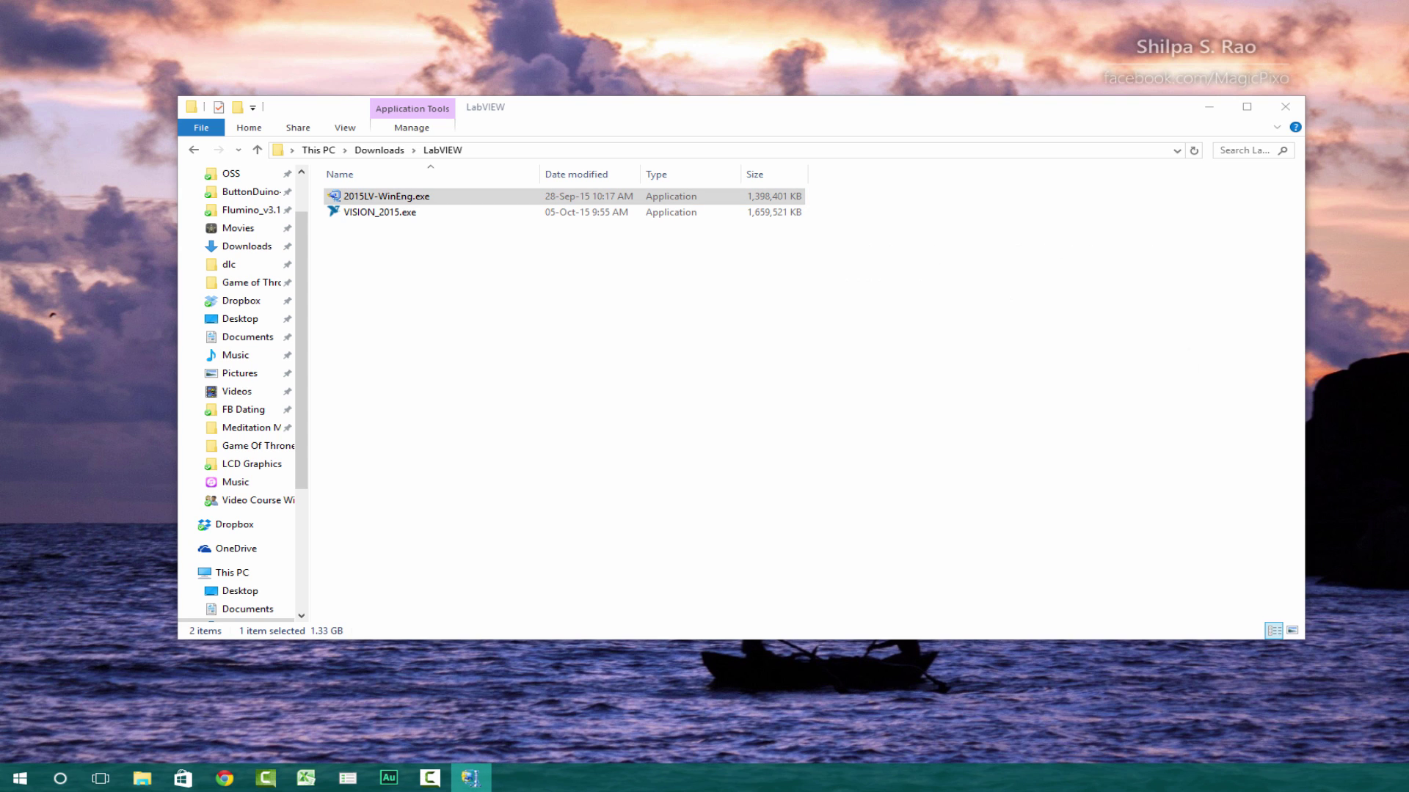
# Step: Unzip the LabVIEW 2015 installer and move past the welcome, user information and serial number pages
pyautogui.click(985, 229)
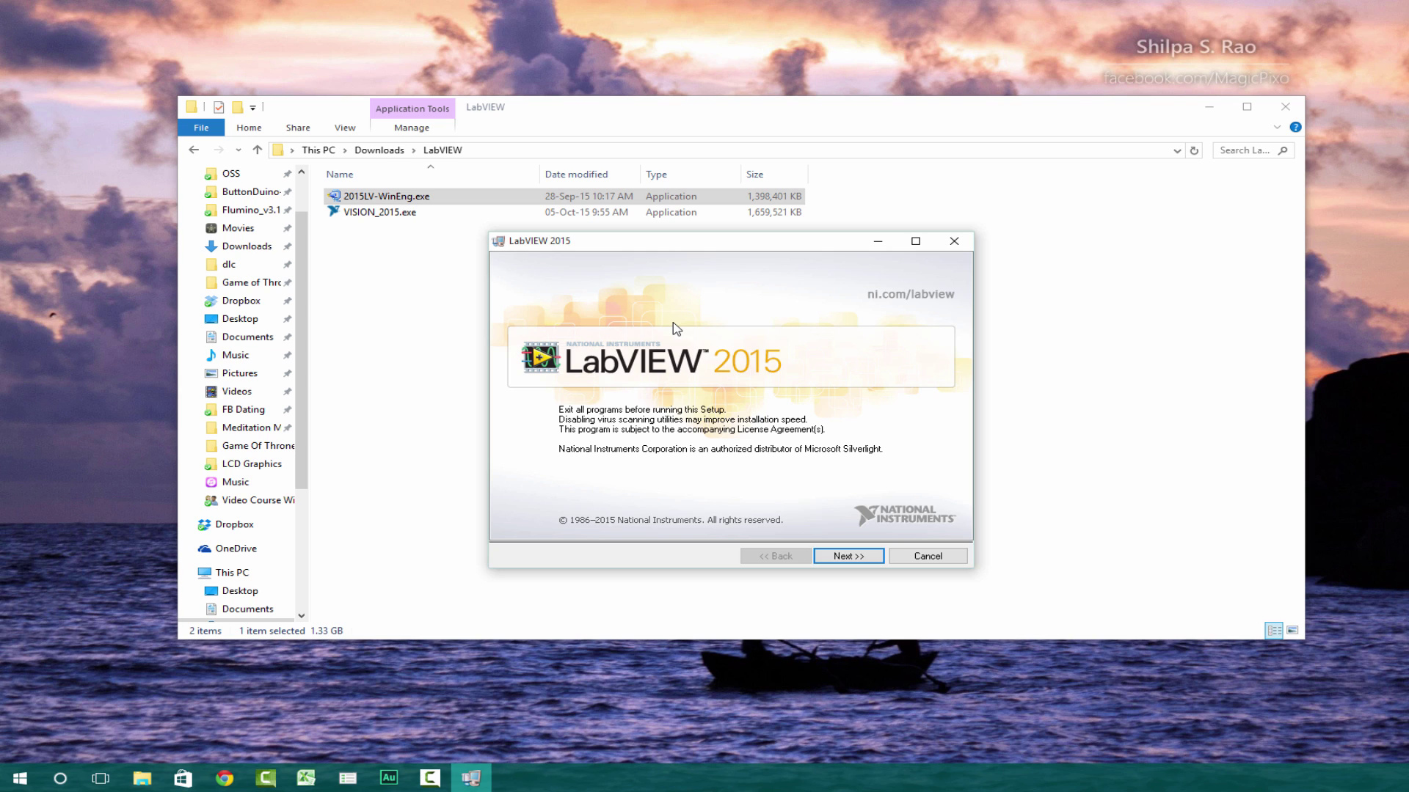
pyautogui.click(837, 558)
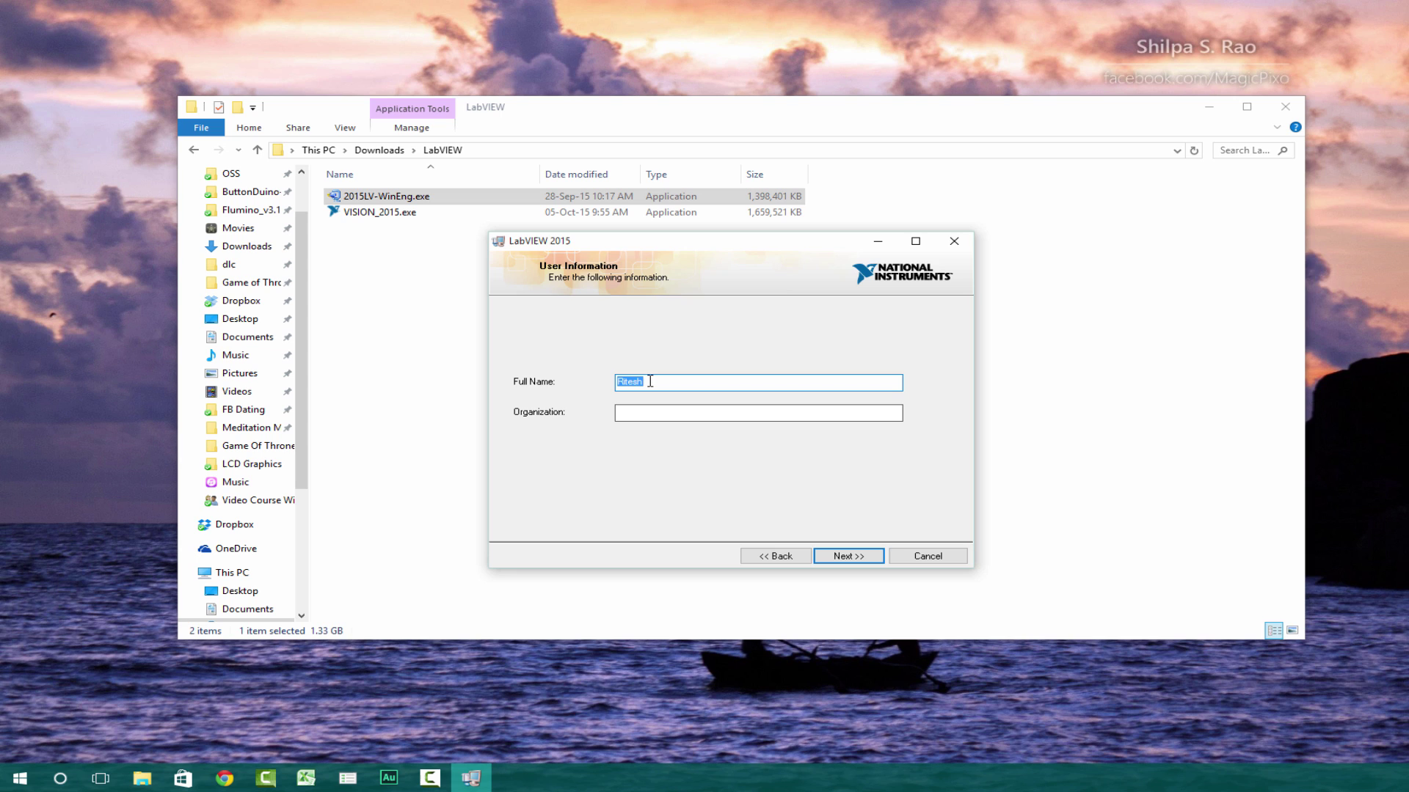
pyautogui.click(857, 559)
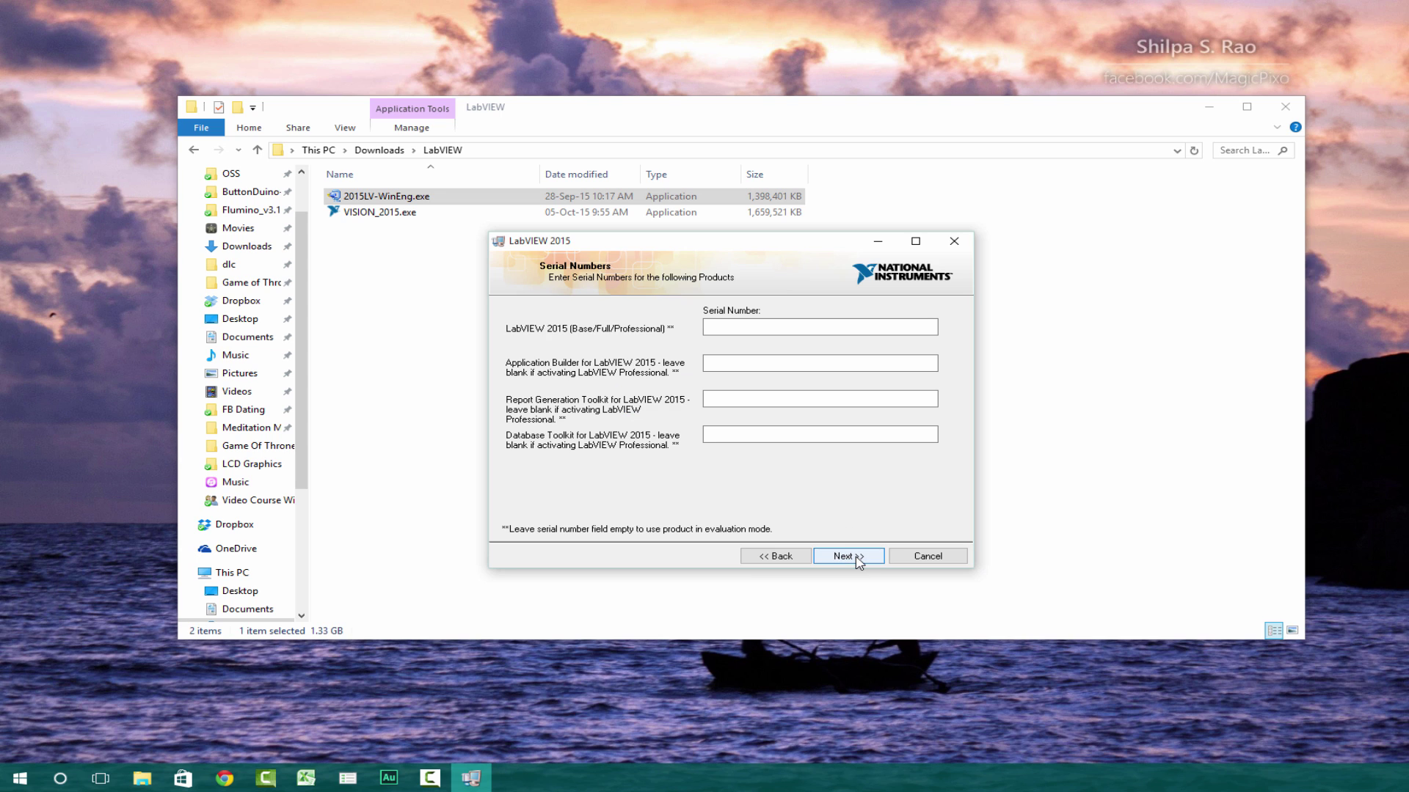
pyautogui.click(755, 323)
pyautogui.click(847, 559)
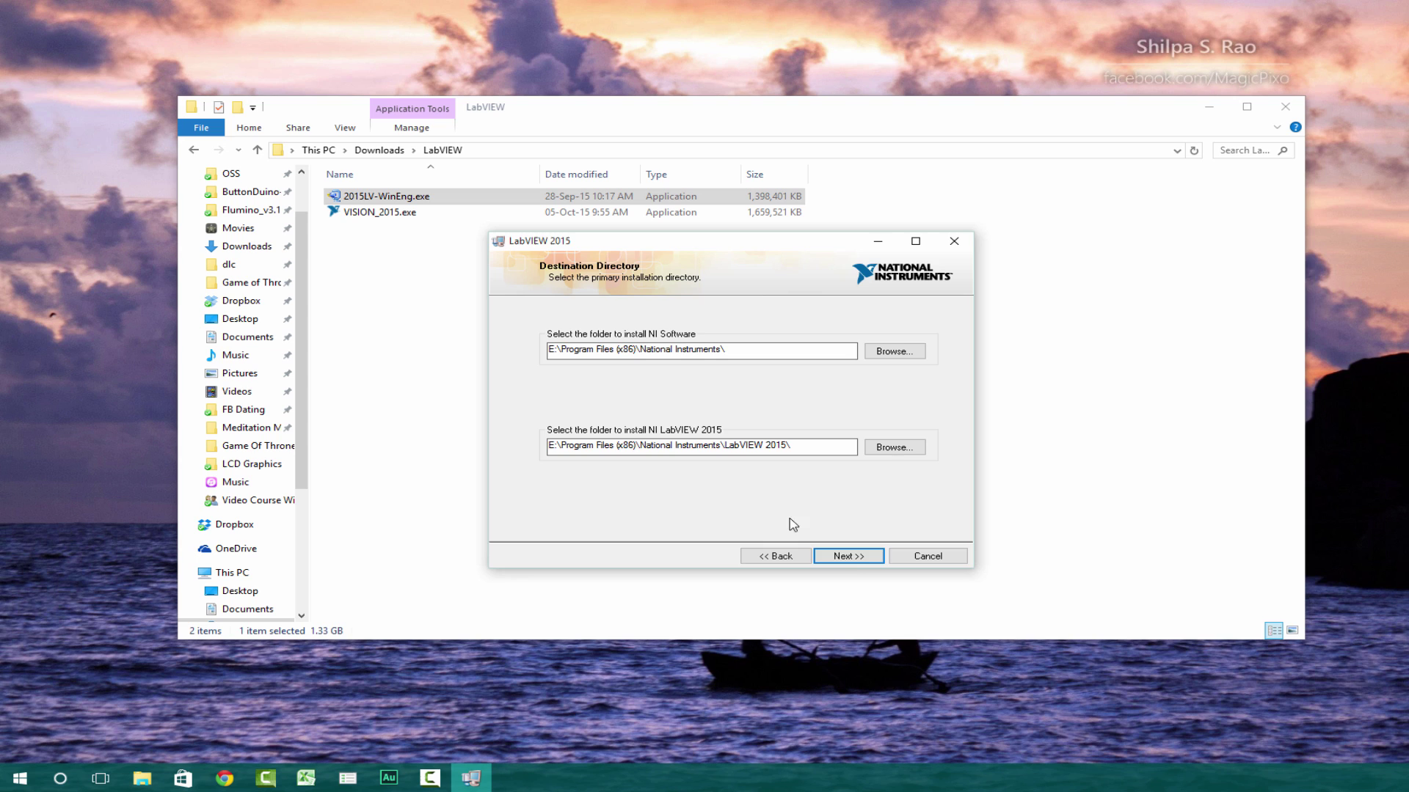
# Step: Keep default folders and features, accept the NI and Silverlight licenses, and leave fast startup unchanged
pyautogui.click(849, 557)
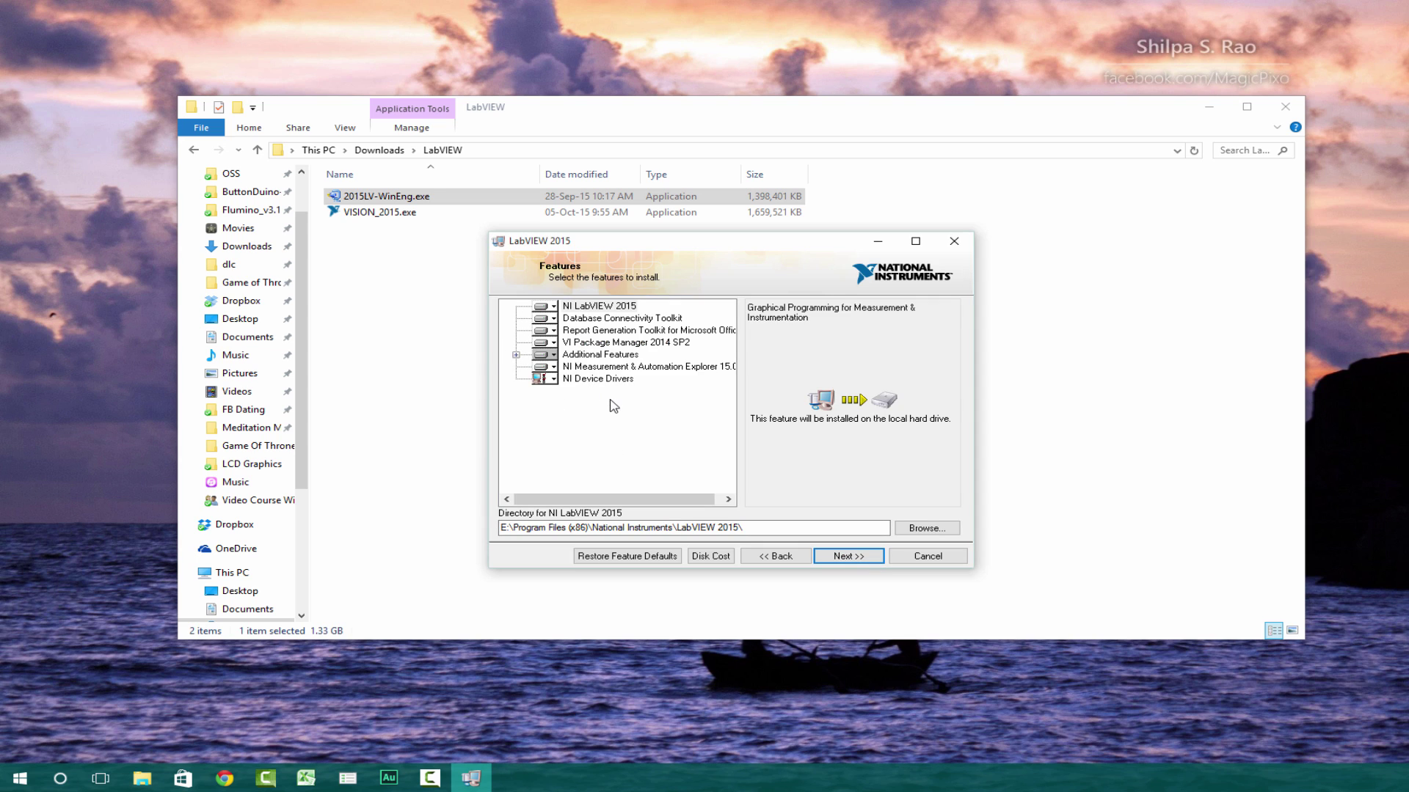
pyautogui.click(866, 564)
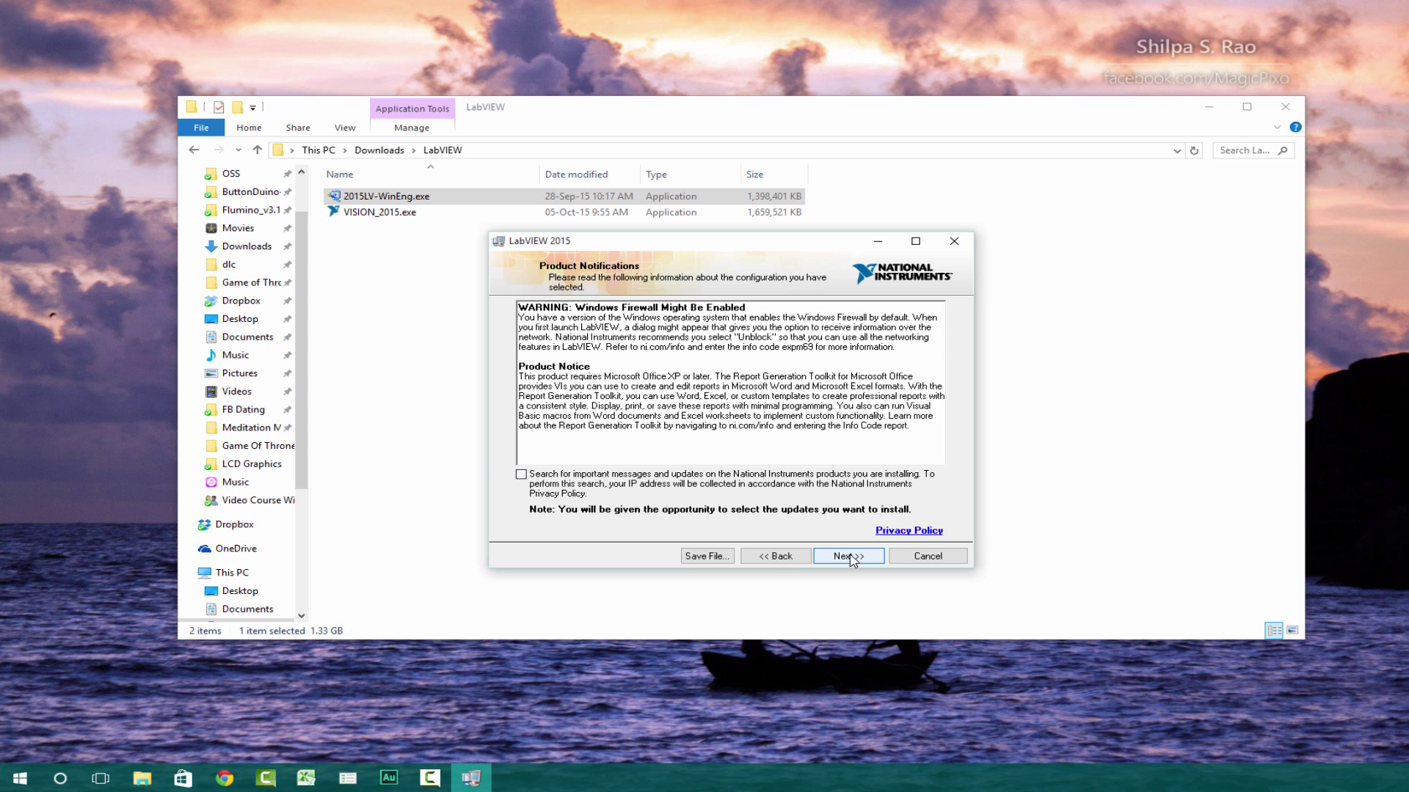
pyautogui.click(851, 560)
pyautogui.click(825, 511)
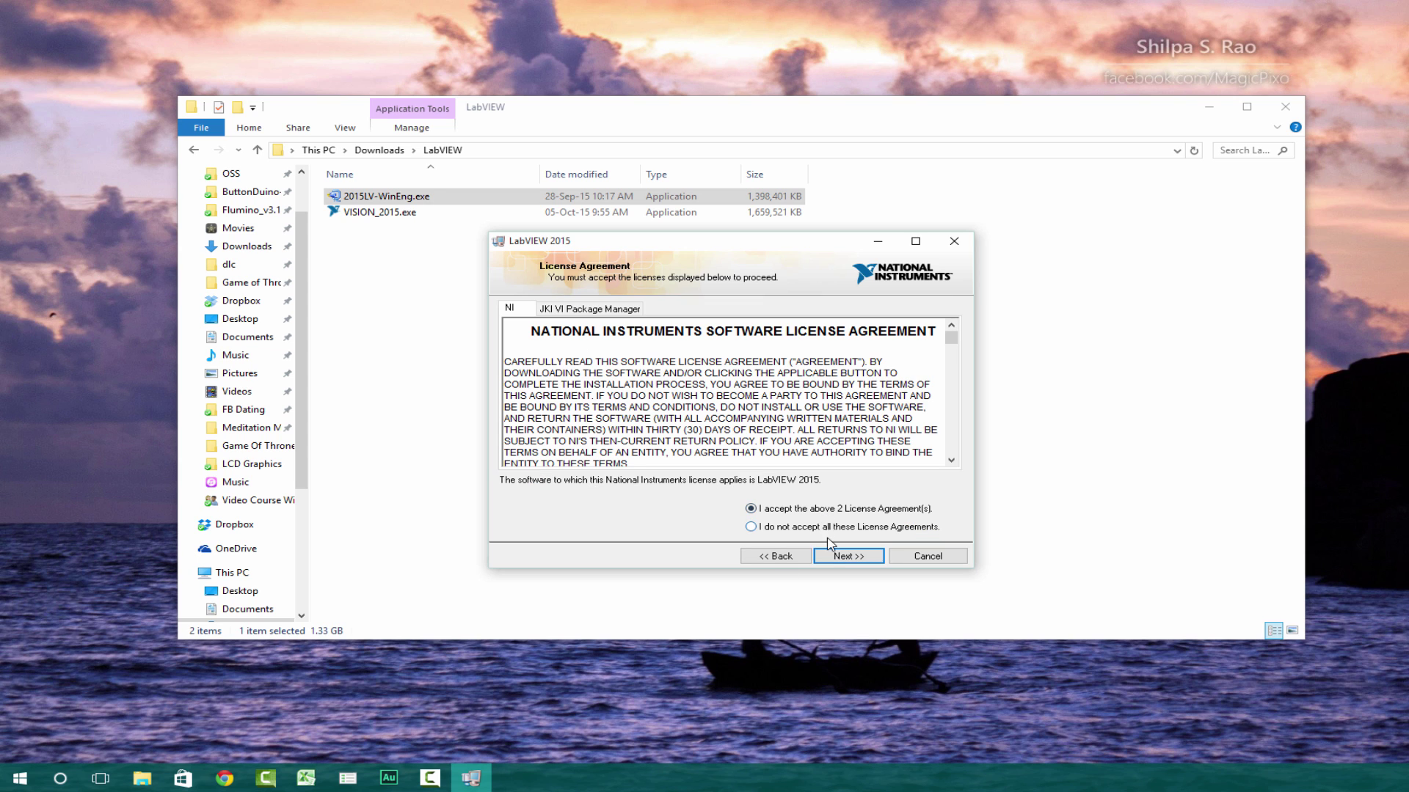
pyautogui.click(849, 556)
pyautogui.click(840, 511)
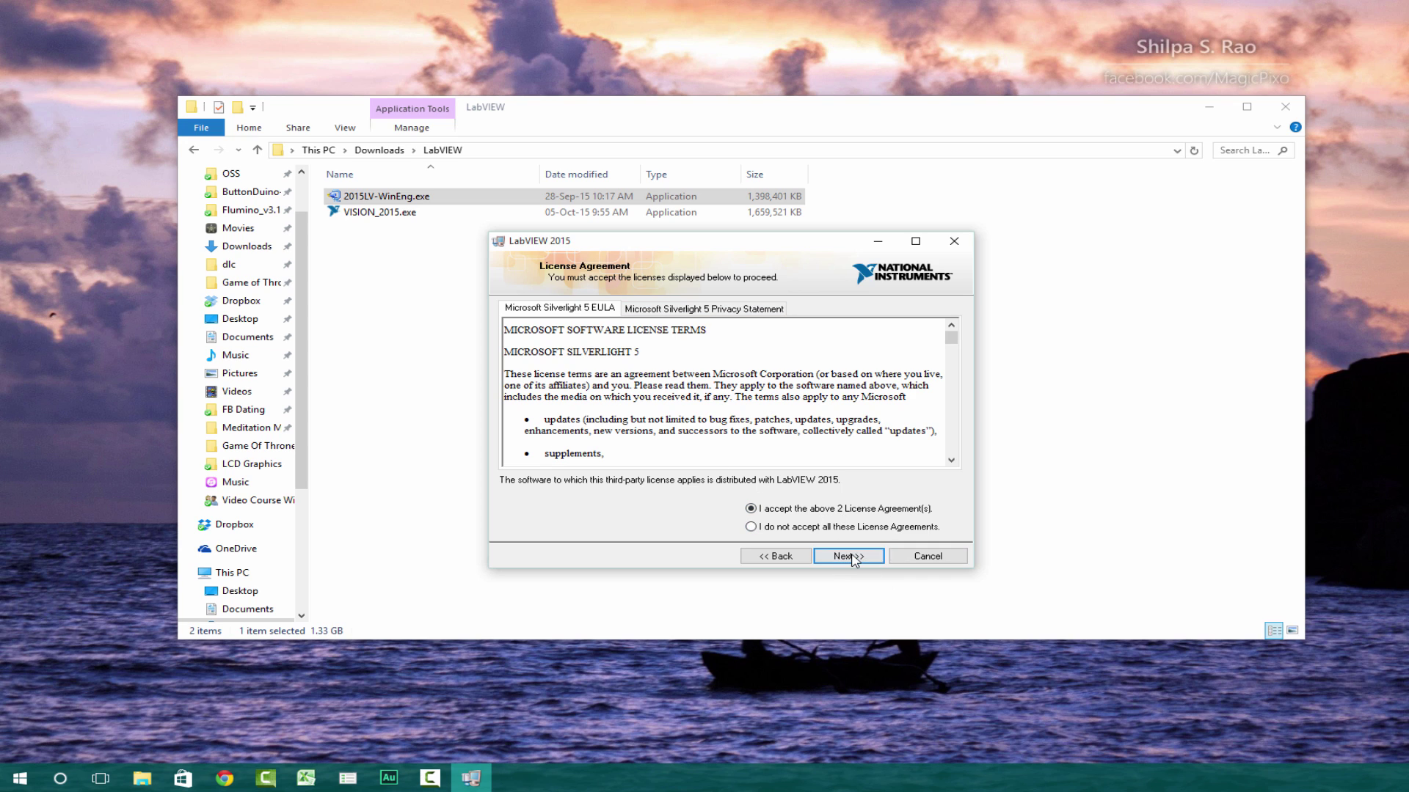
pyautogui.click(853, 560)
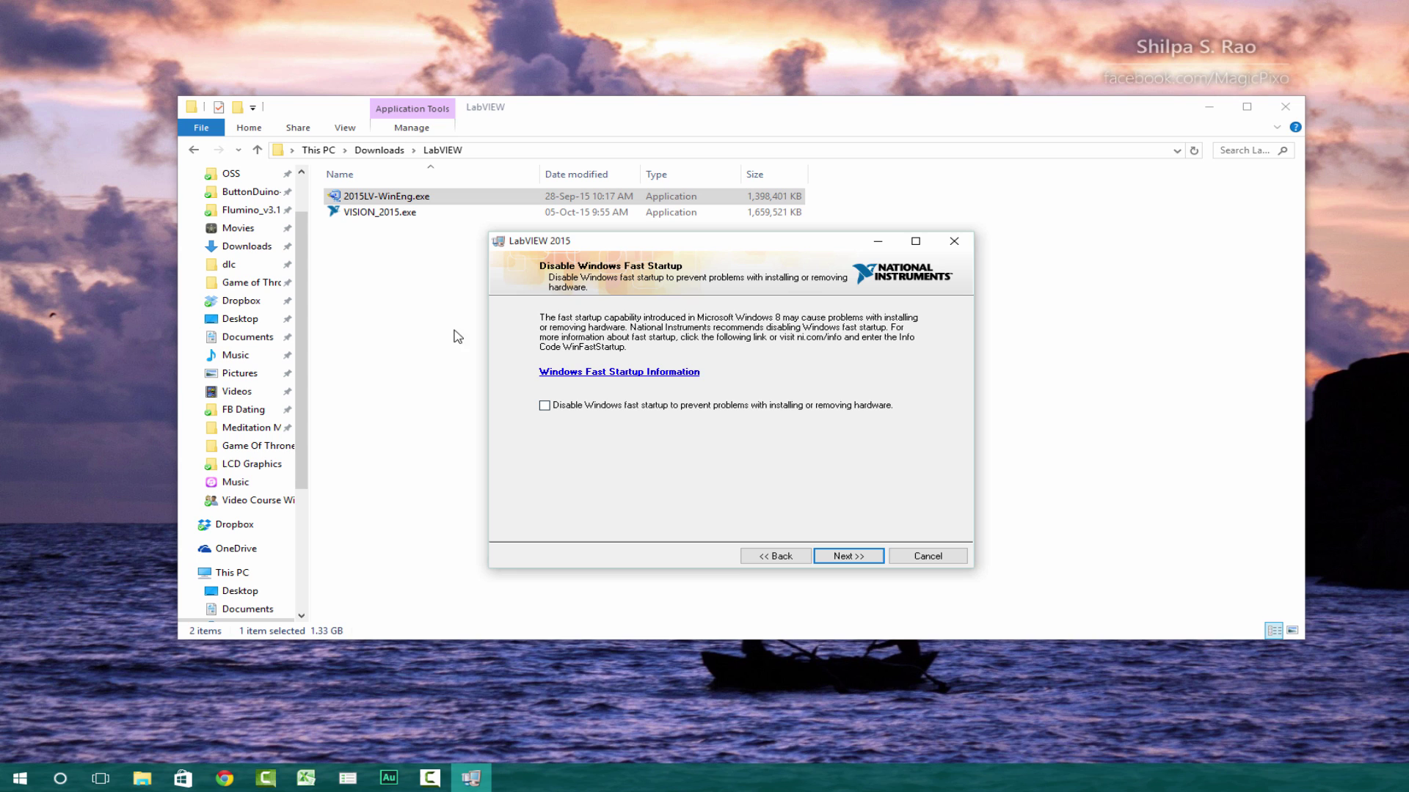
pyautogui.click(848, 560)
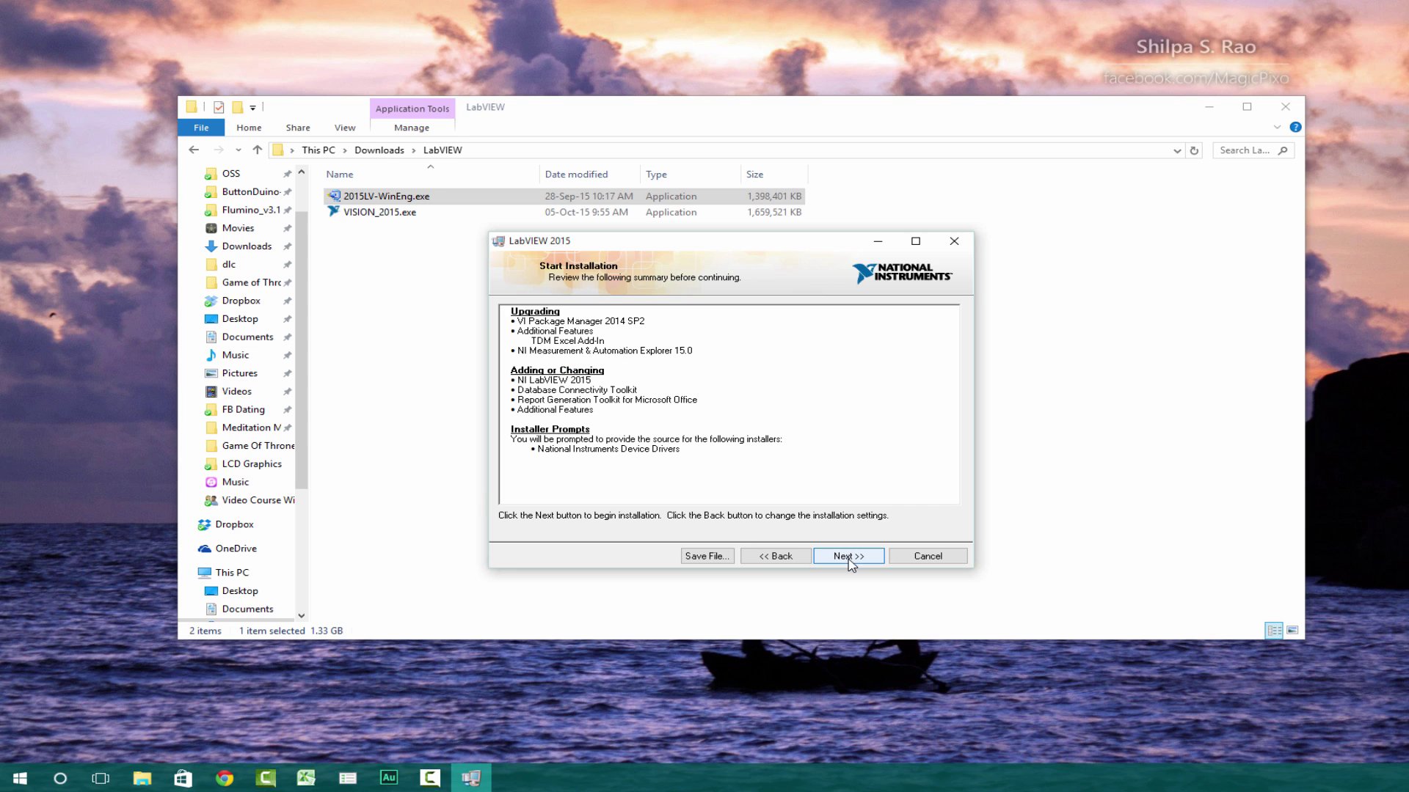
# Step: Install LabVIEW 2015, declining hardware device driver support, and close the Installation Complete page
pyautogui.click(848, 559)
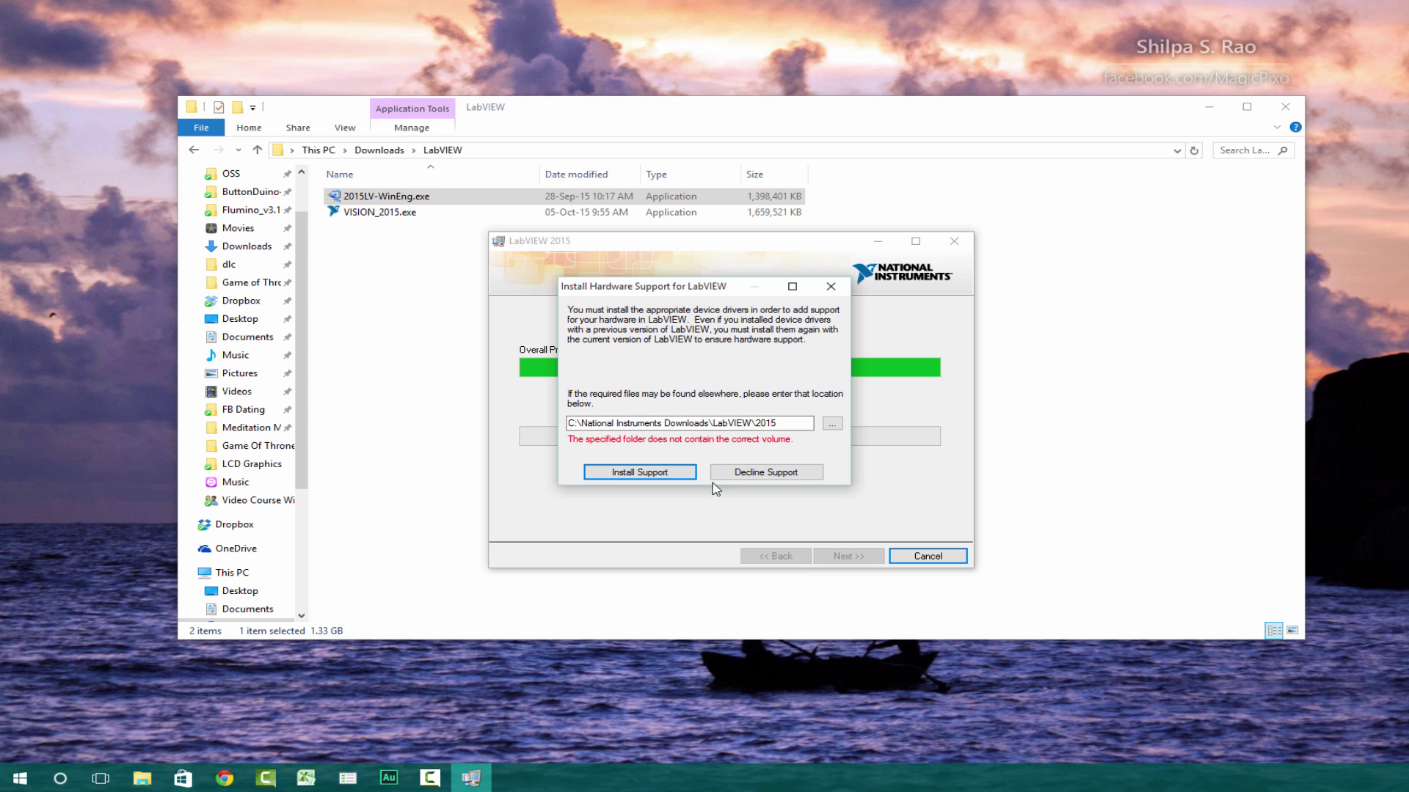
pyautogui.click(751, 477)
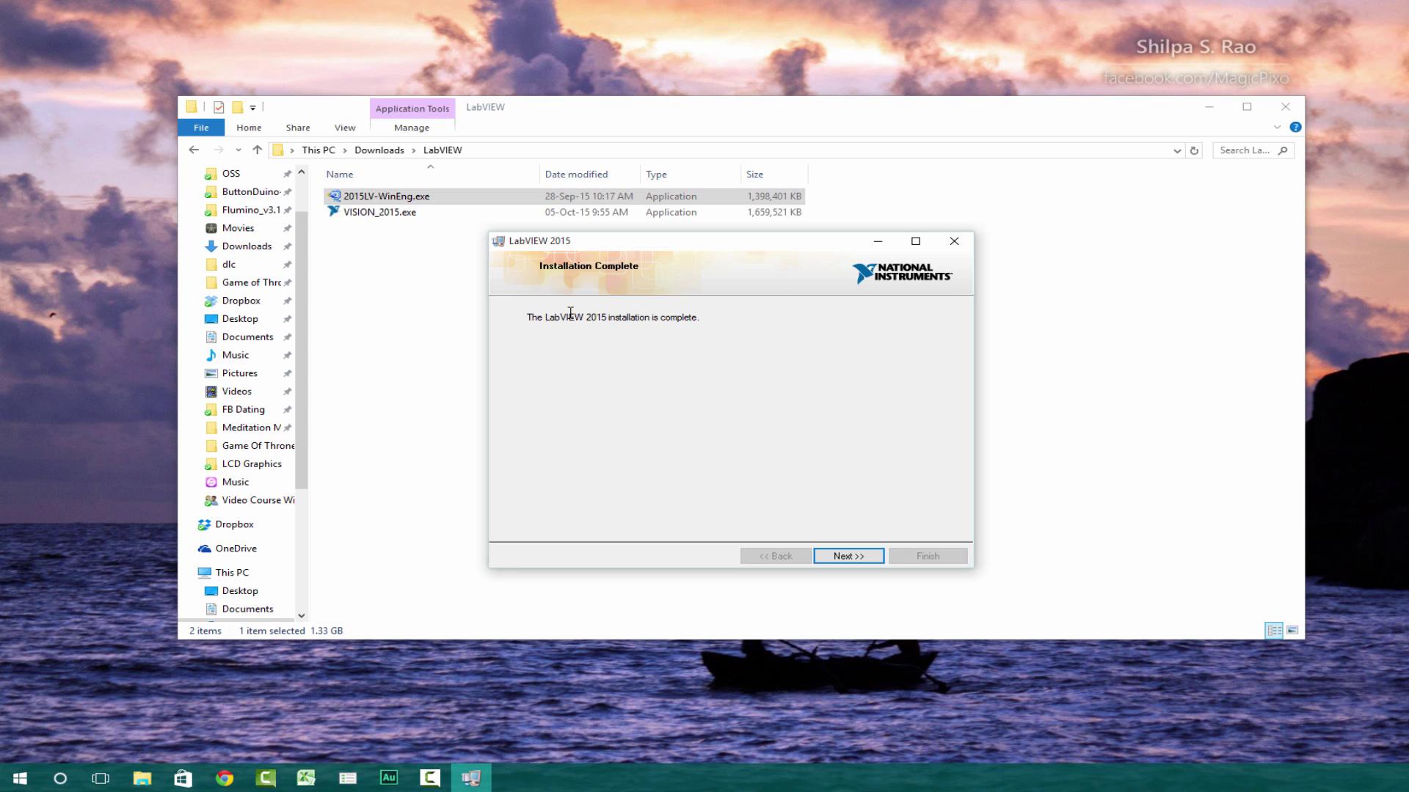
pyautogui.click(845, 559)
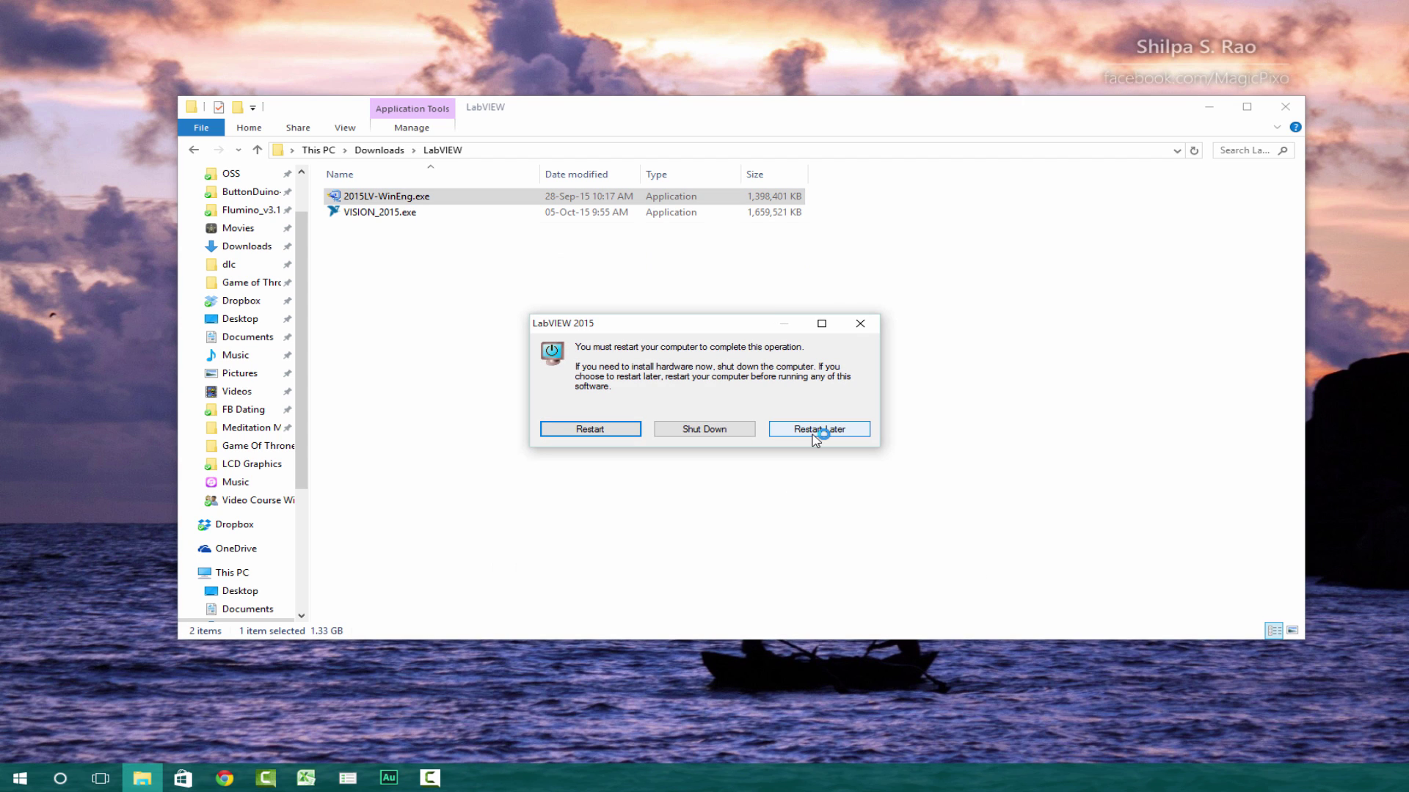
# Step: Choose Restart Later, then launch VISION_2015.exe and unzip its 797 installer files
pyautogui.click(816, 432)
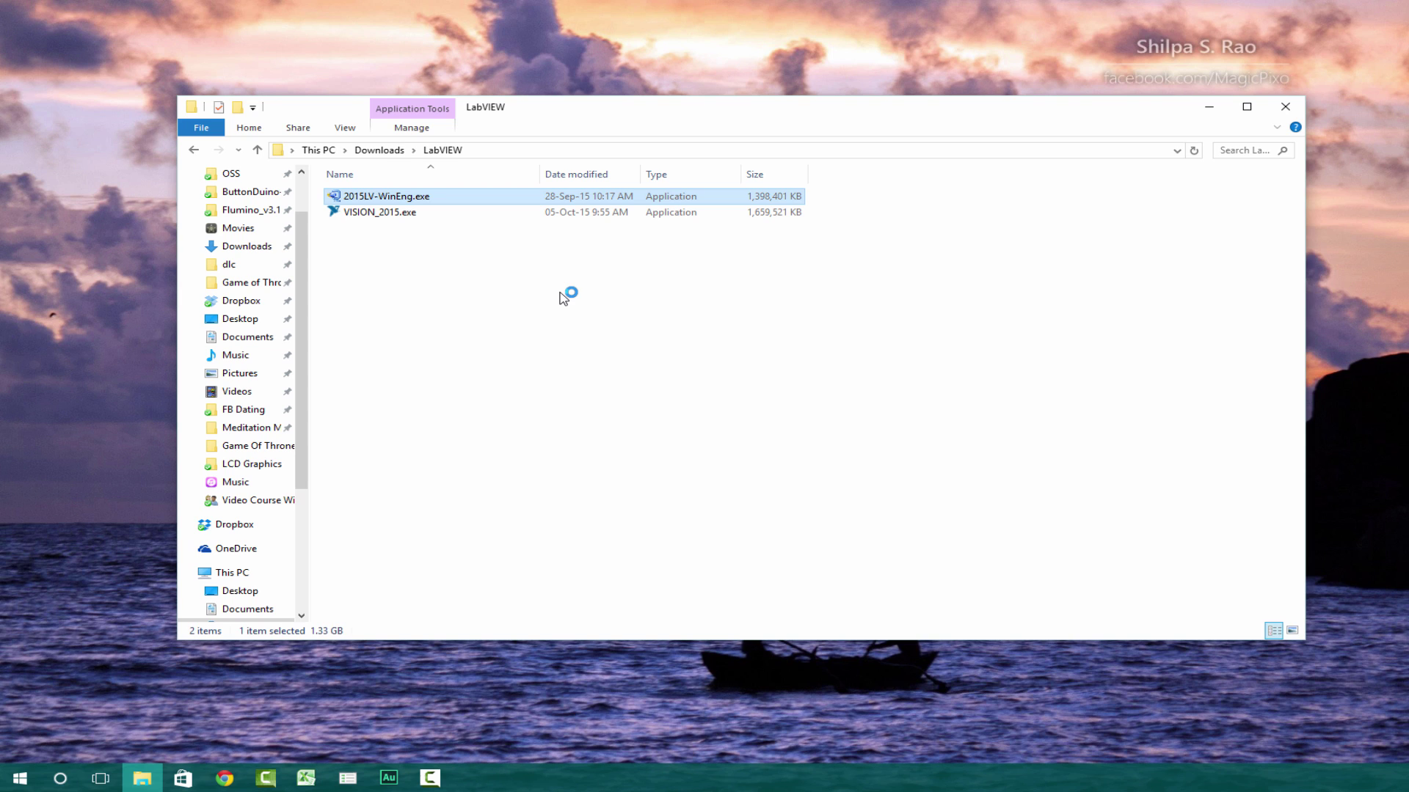
pyautogui.click(378, 215)
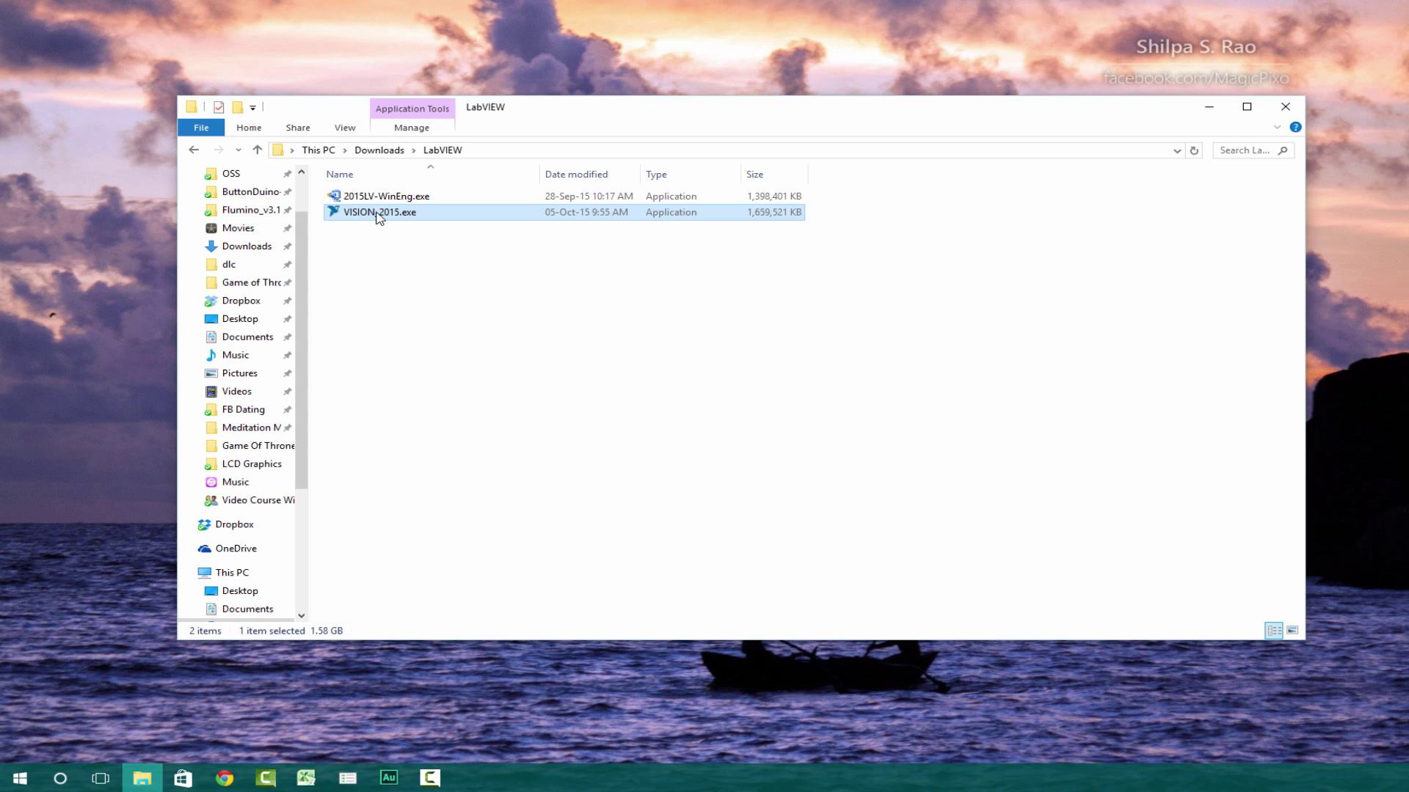
pyautogui.doubleClick(376, 215)
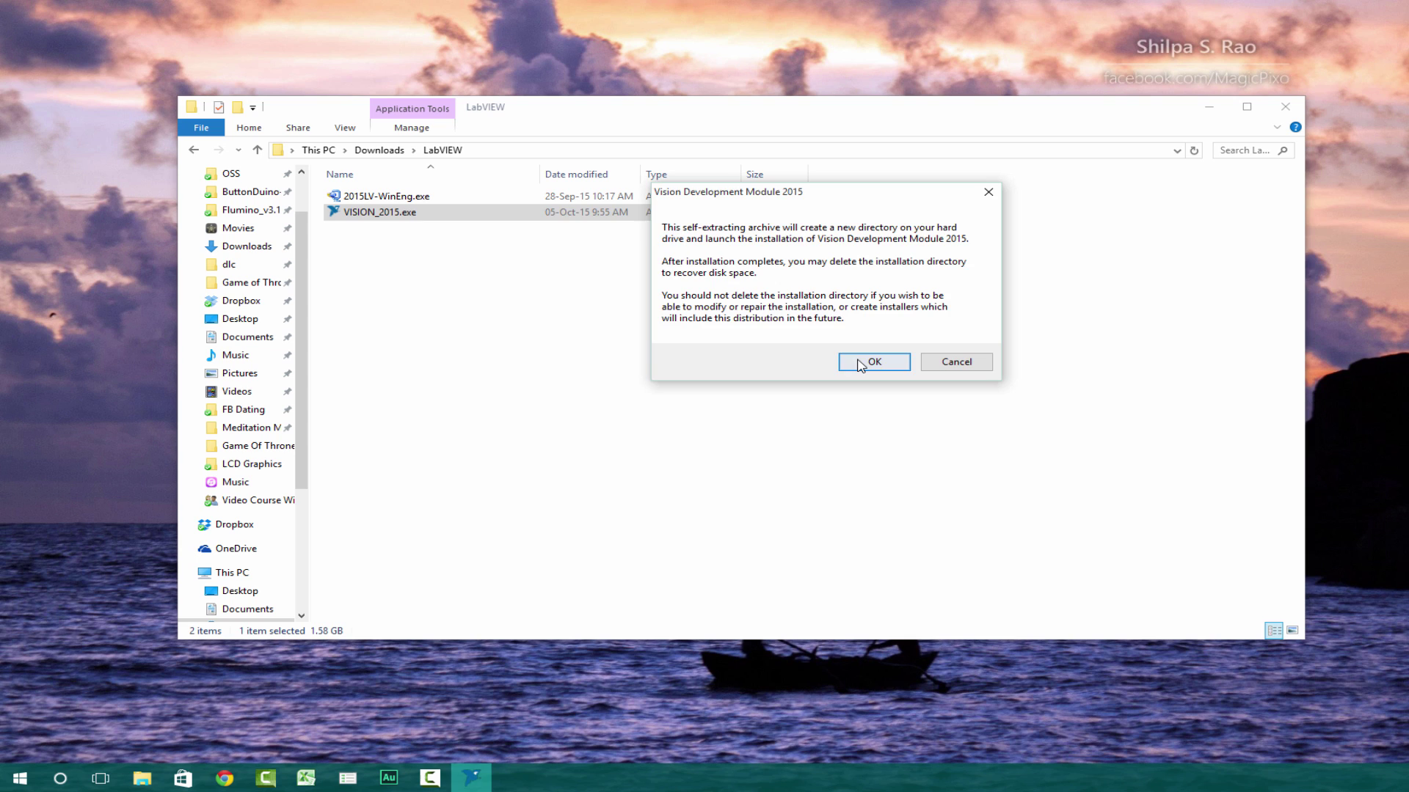
pyautogui.click(854, 361)
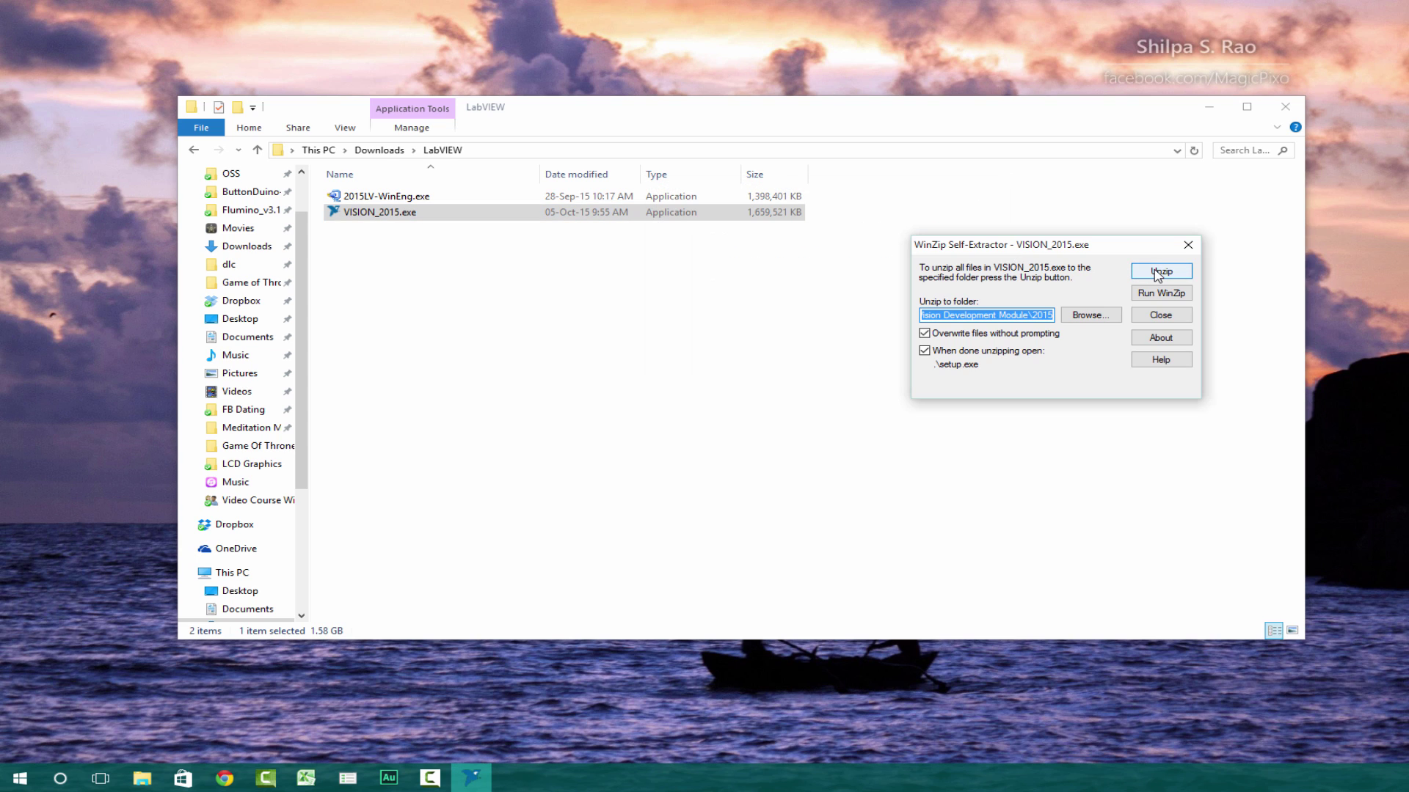
pyautogui.click(1157, 273)
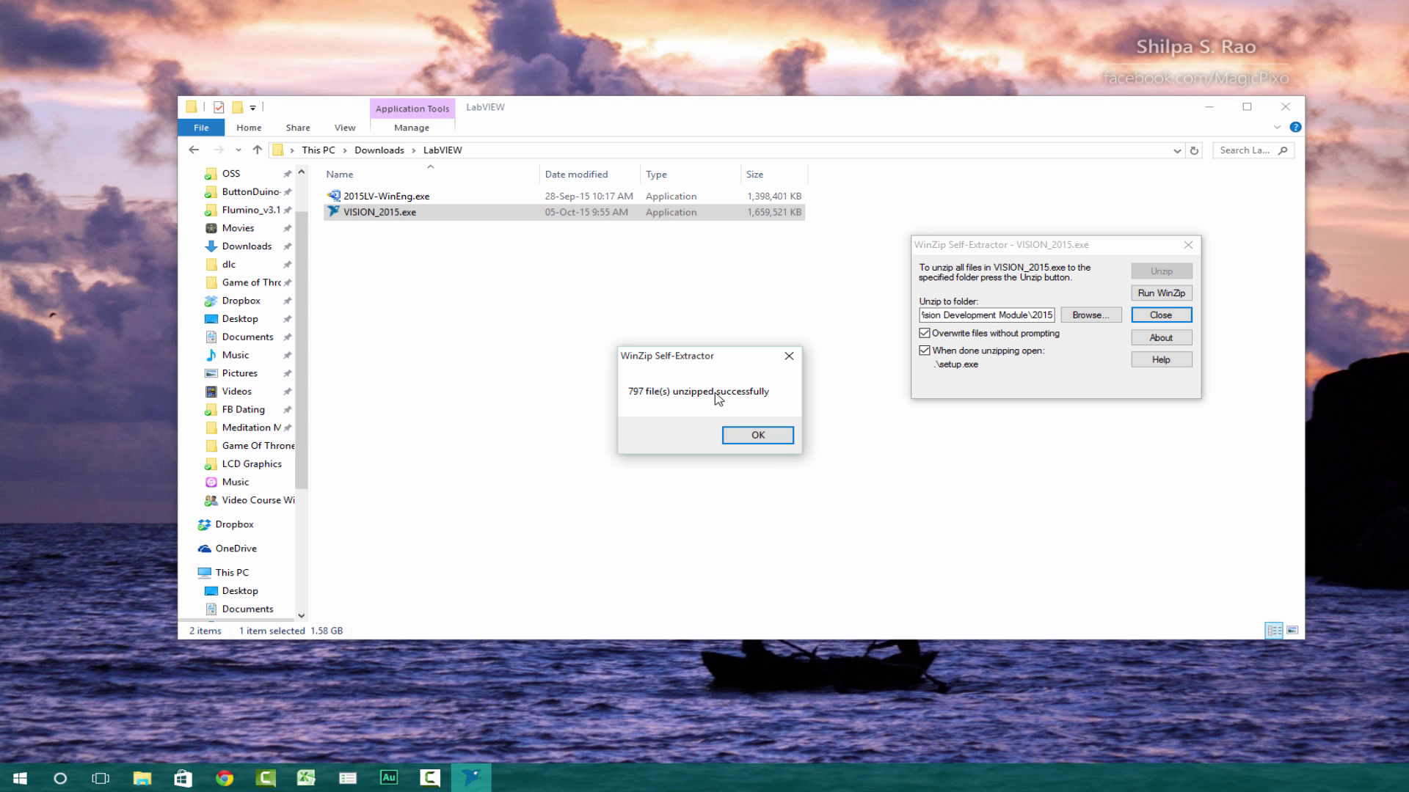
pyautogui.click(758, 437)
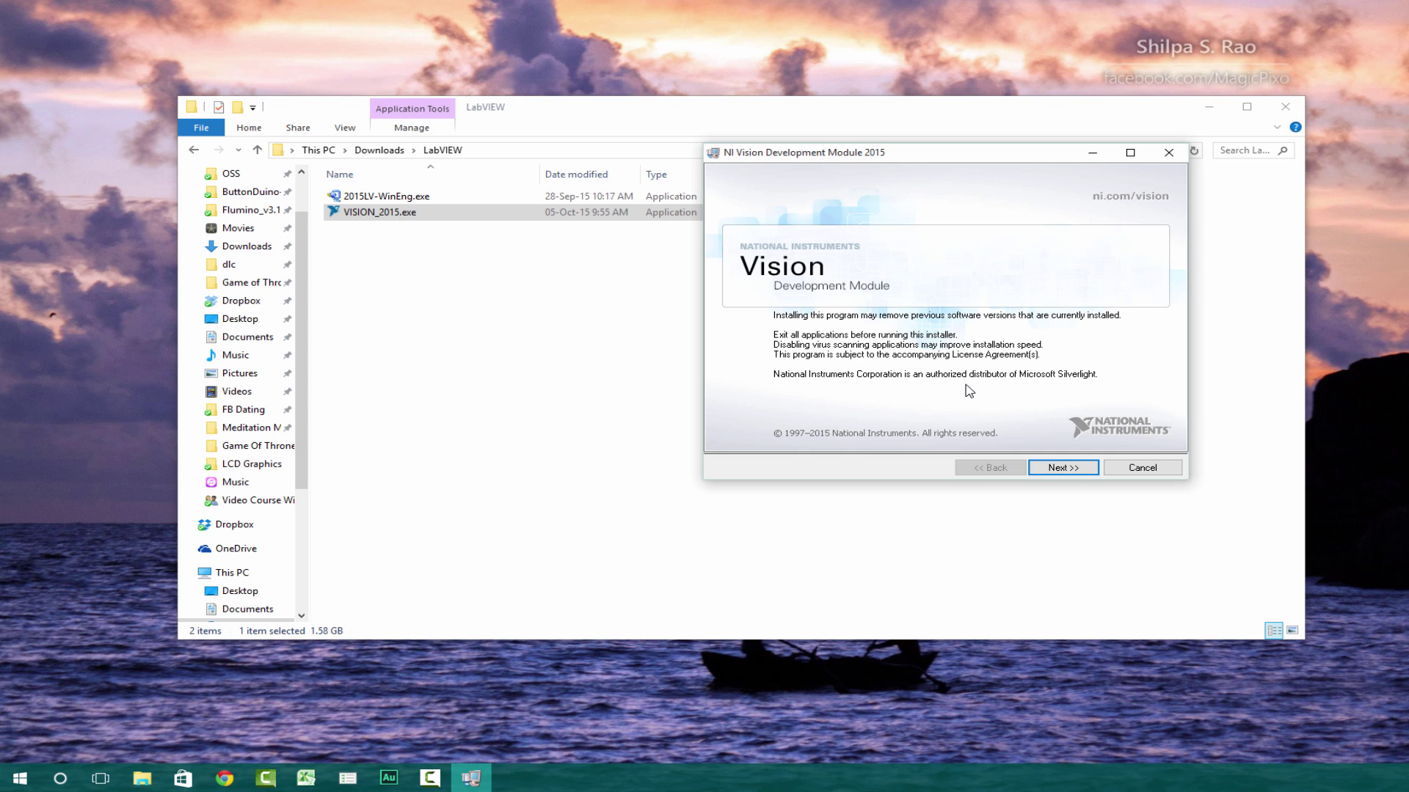
# Step: Choose to install the Vision Development Module for evaluation and keep the default features
pyautogui.click(1074, 474)
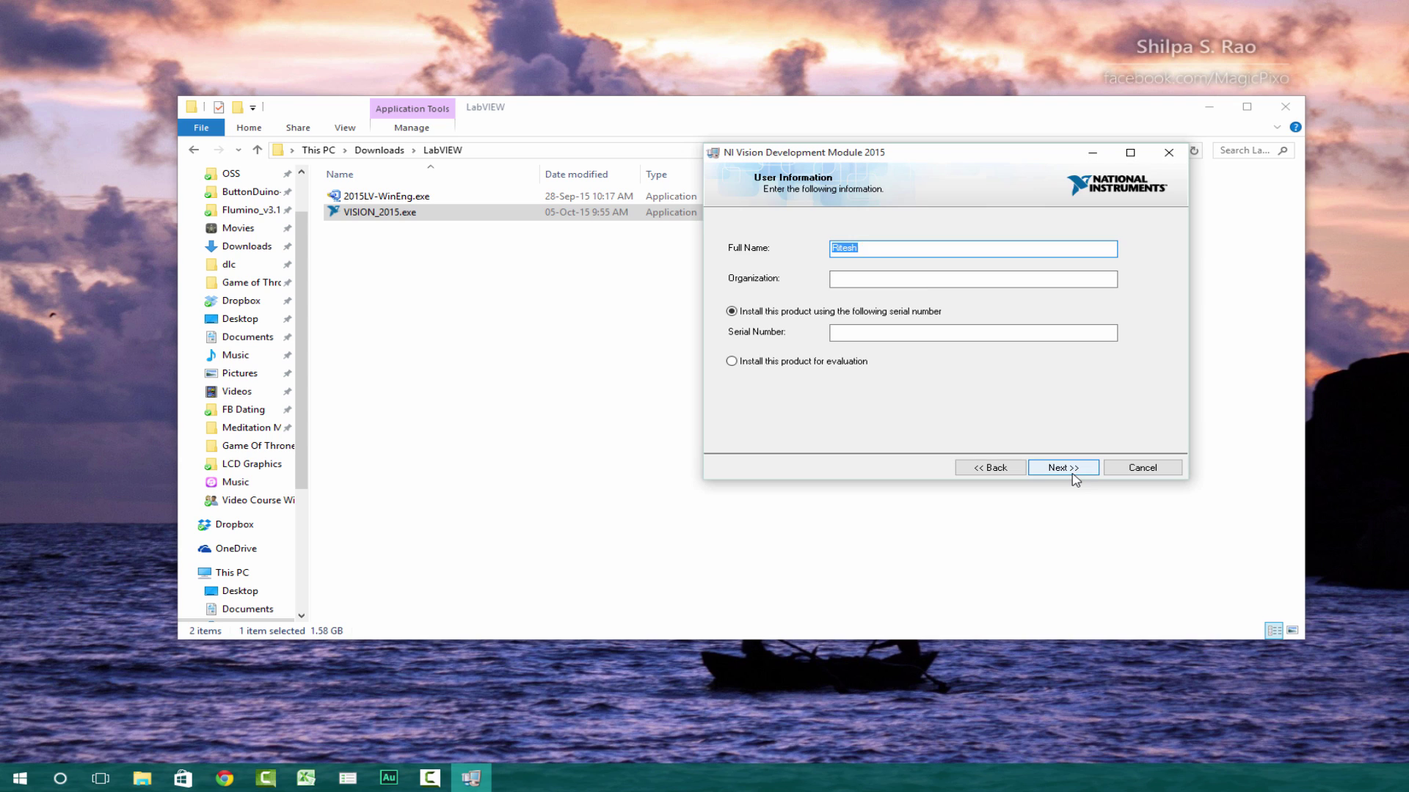
pyautogui.click(832, 338)
pyautogui.click(767, 363)
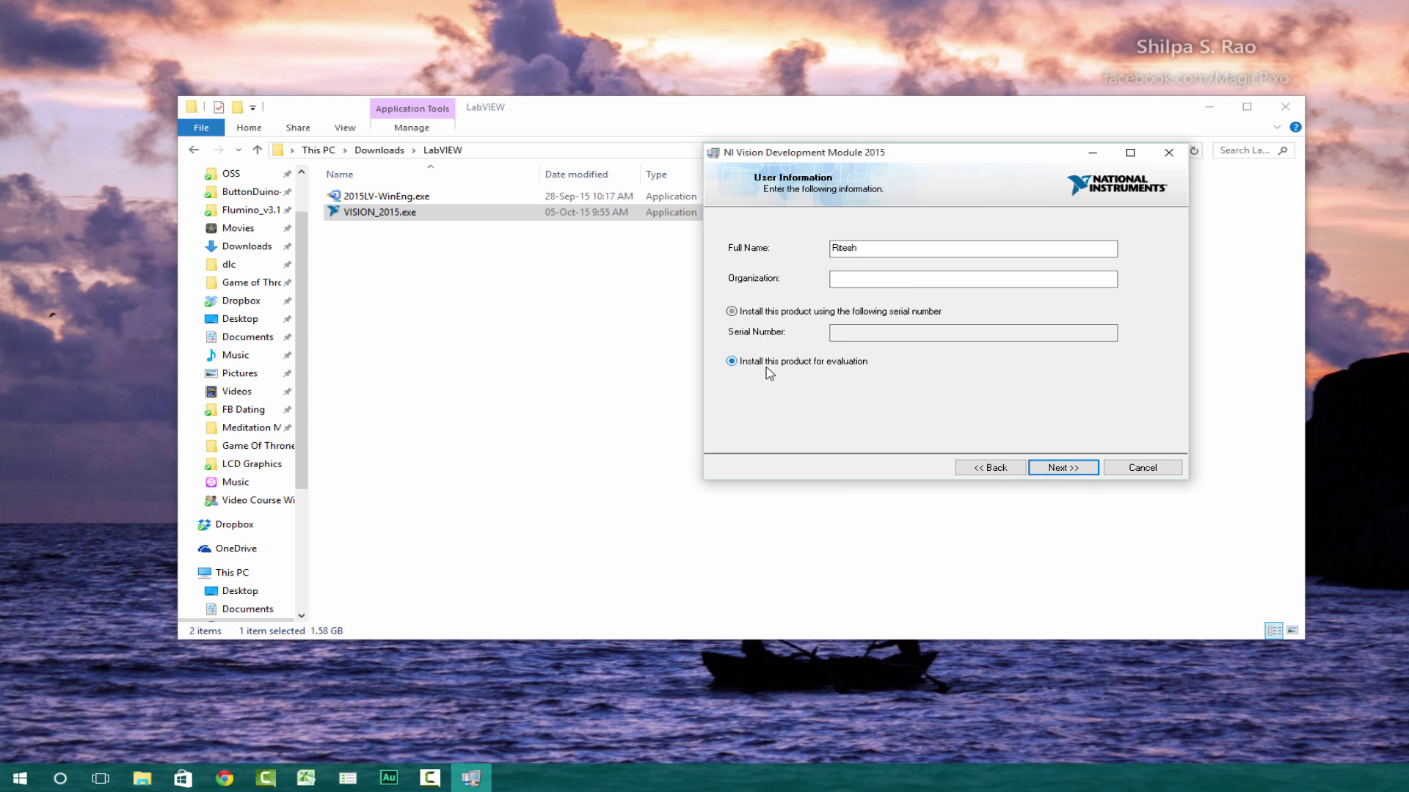
pyautogui.click(1061, 473)
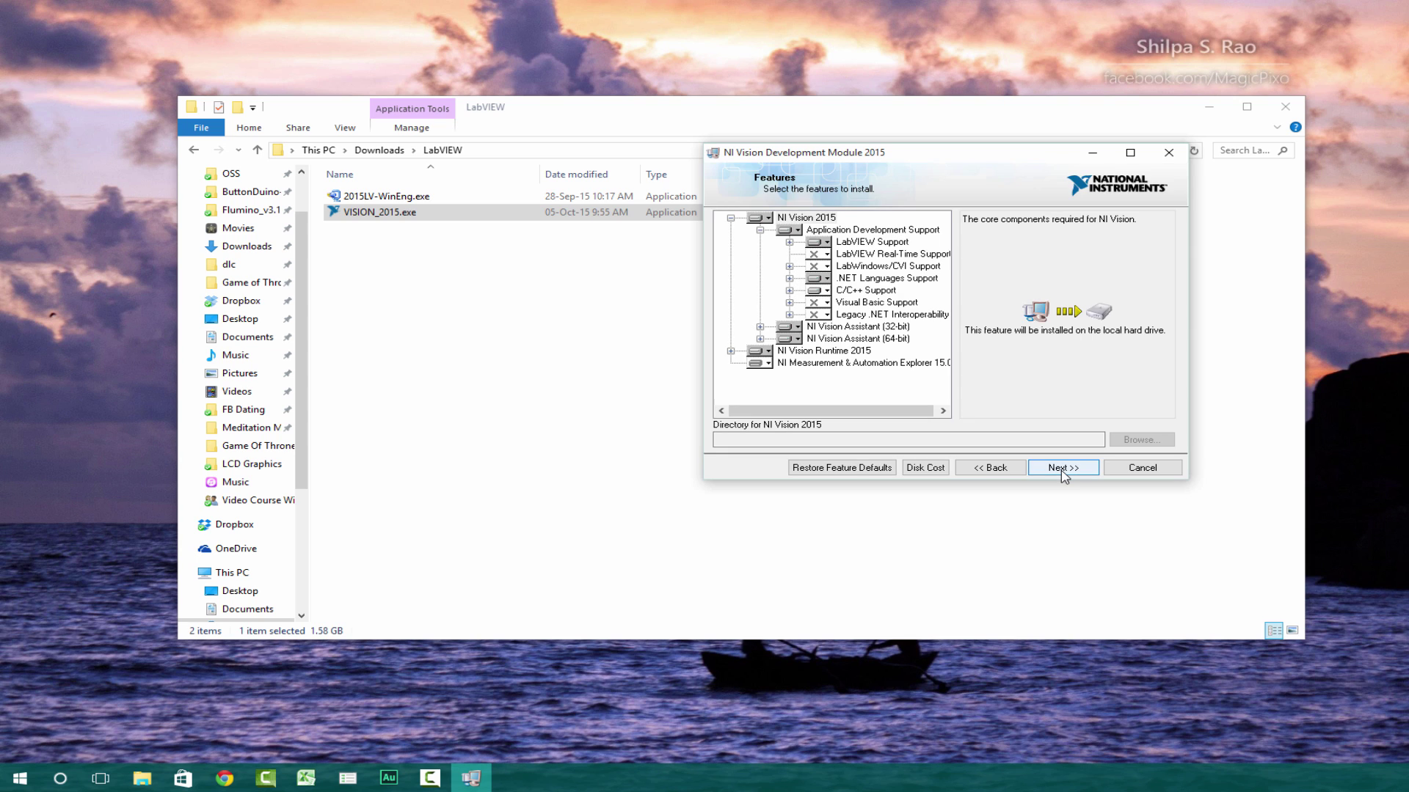
pyautogui.click(1062, 472)
pyautogui.click(977, 469)
pyautogui.click(1054, 473)
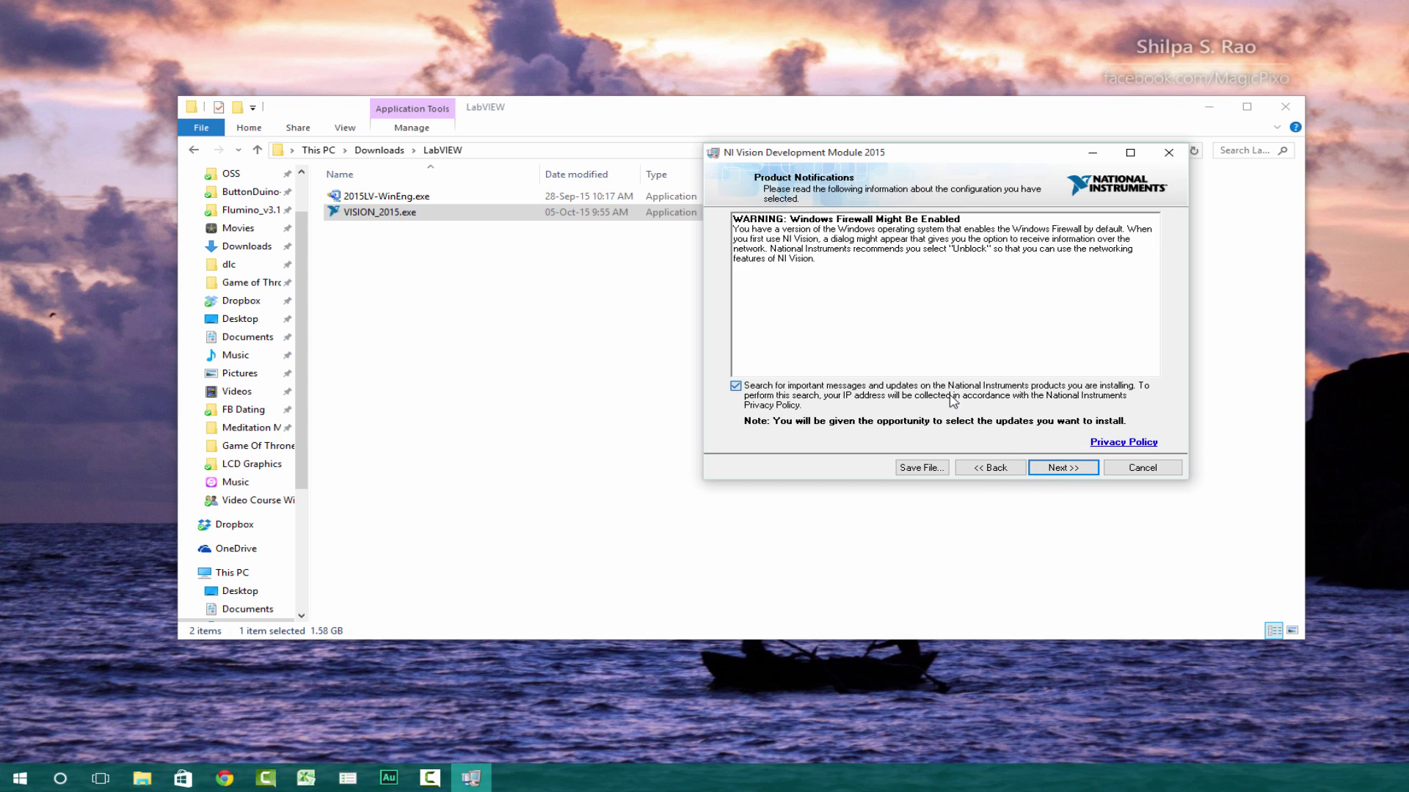
# Step: Accept the NI Vision license, leave Windows fast startup enabled, and reach the installation summary
pyautogui.click(1040, 466)
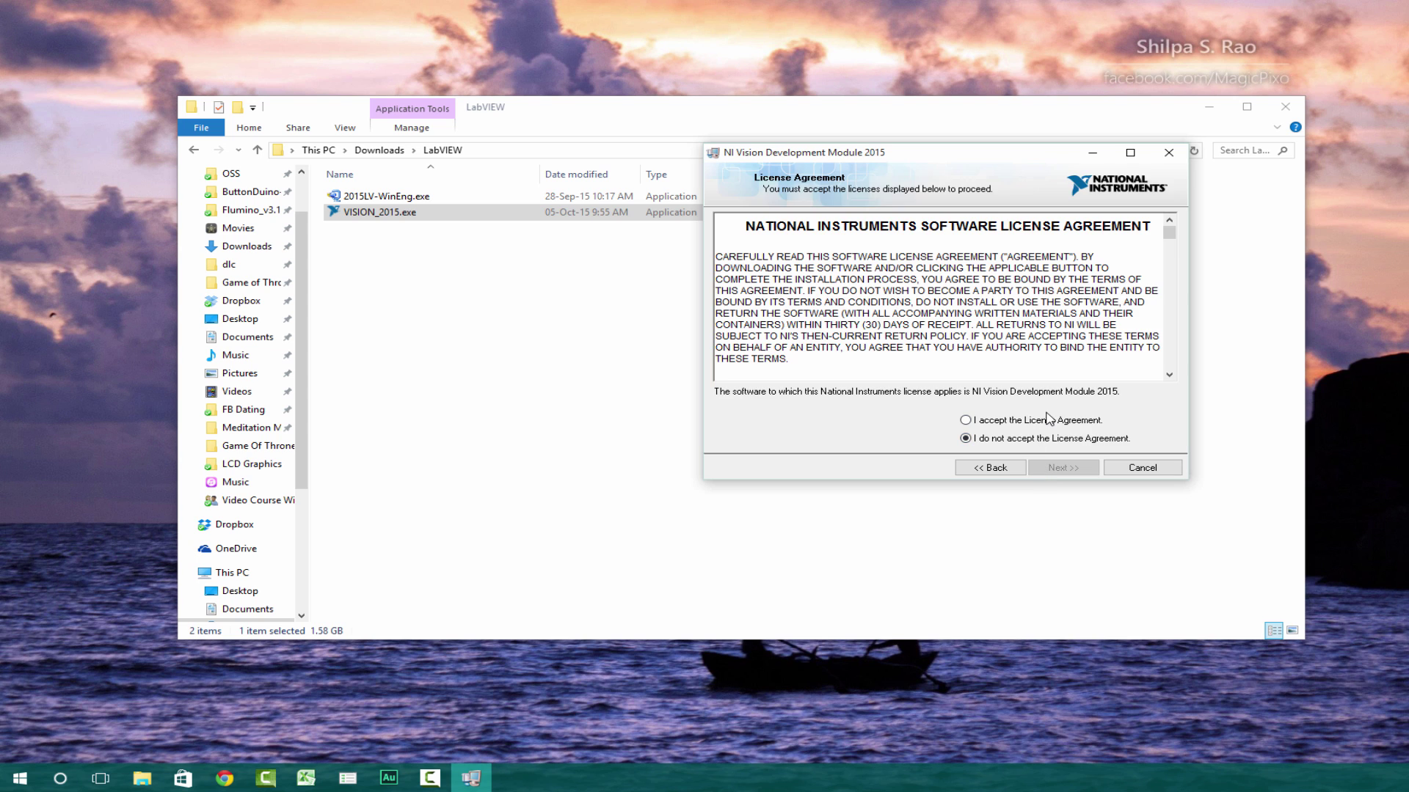
pyautogui.click(1046, 424)
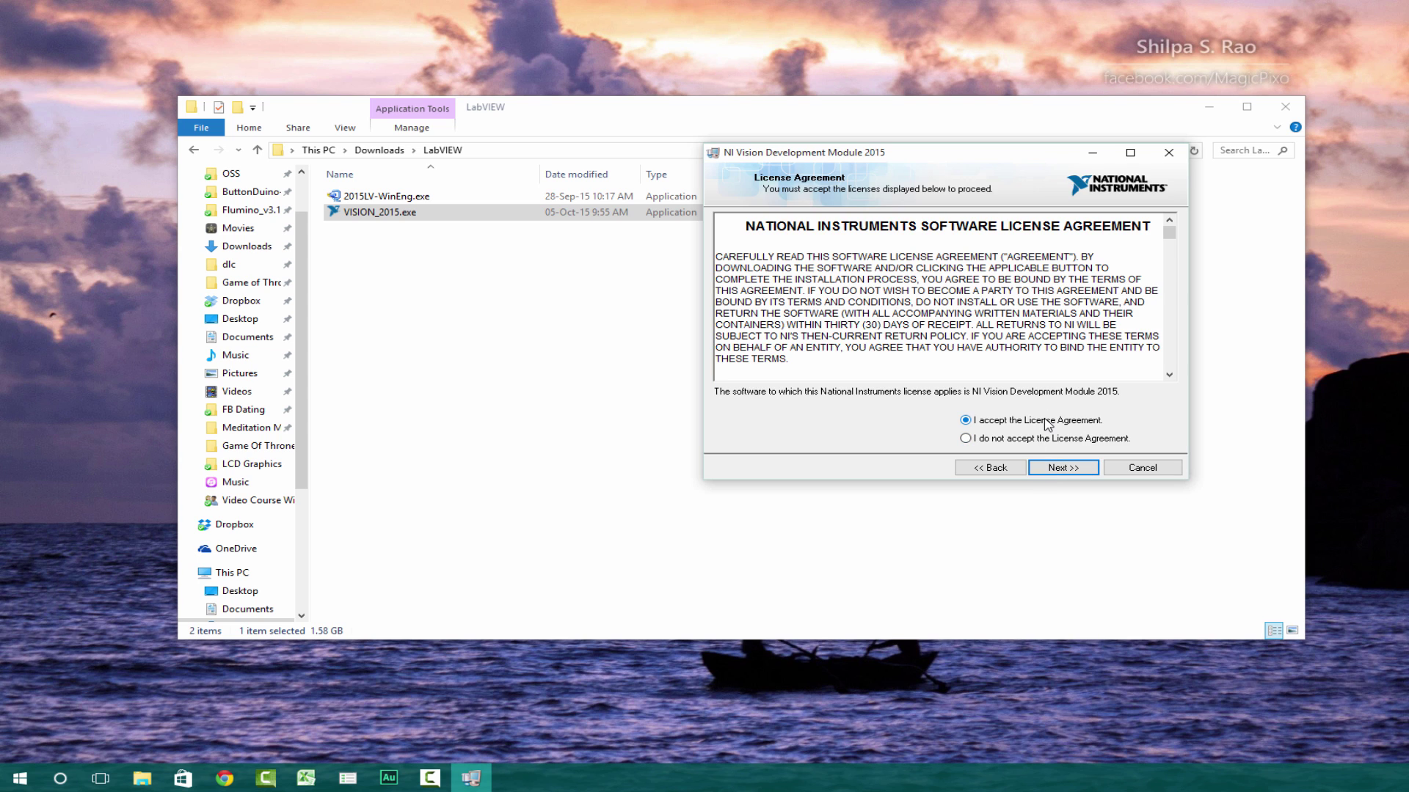
pyautogui.click(1049, 468)
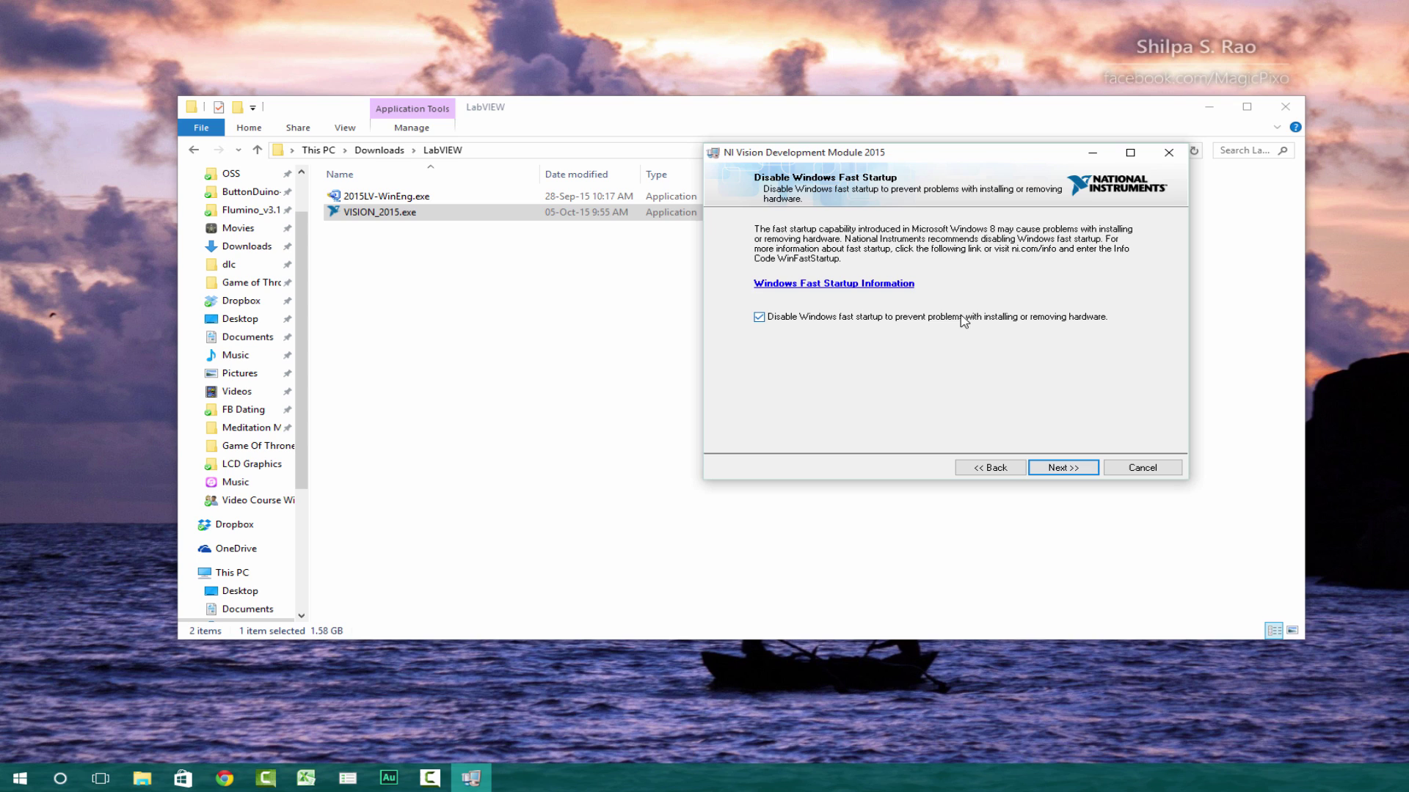
pyautogui.click(955, 320)
pyautogui.click(1060, 469)
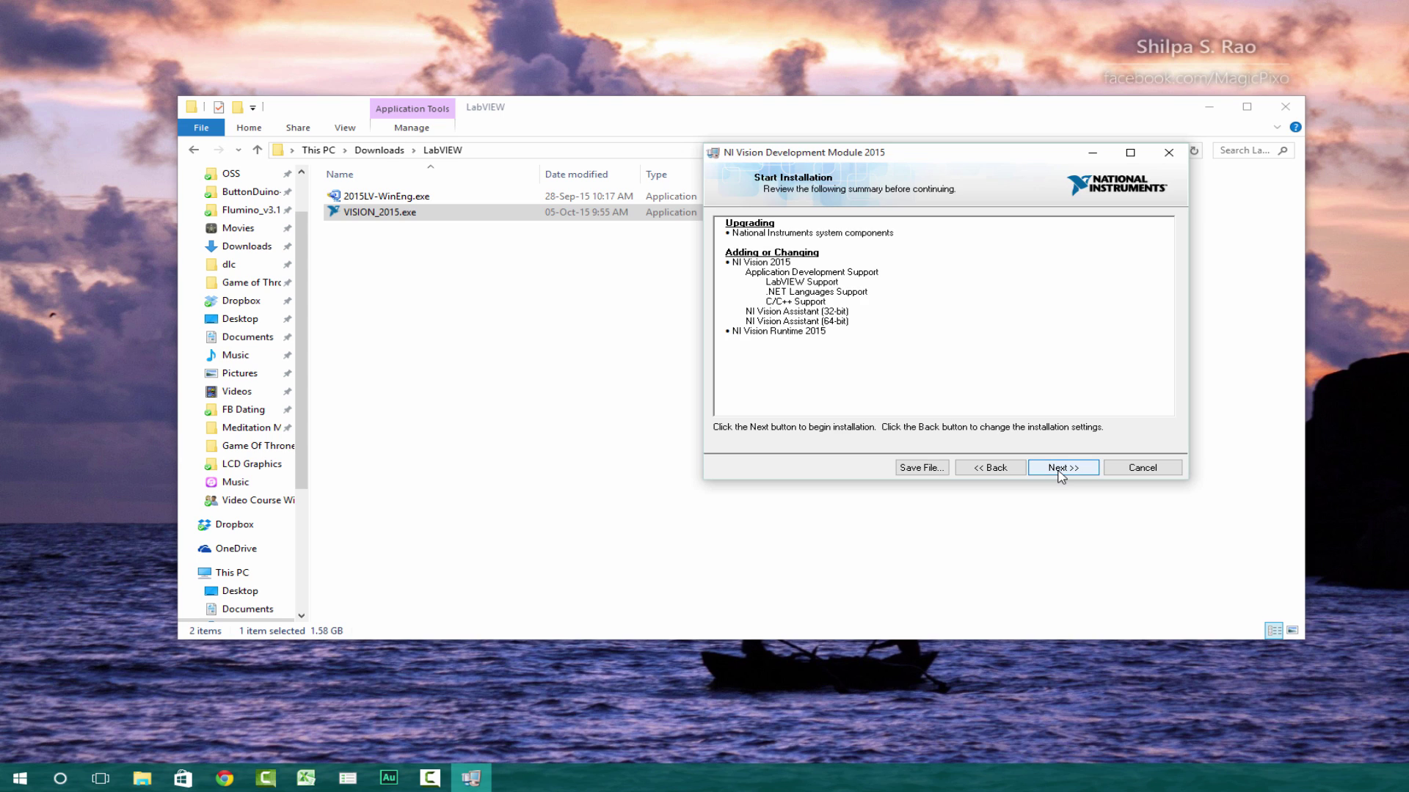
# Step: Run the Vision Development Module 2015 installation and close its Installation Complete page
pyautogui.click(1061, 474)
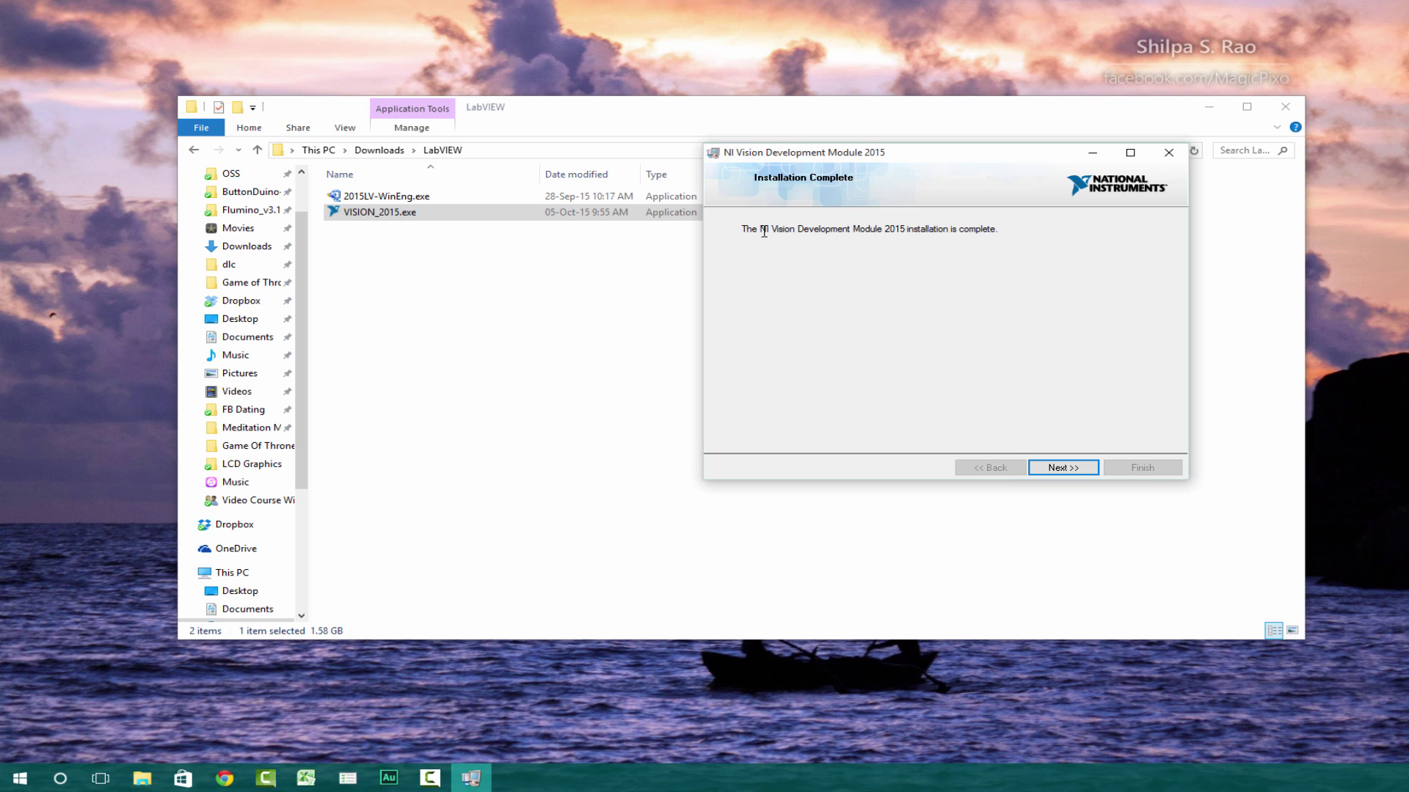
pyautogui.click(1048, 467)
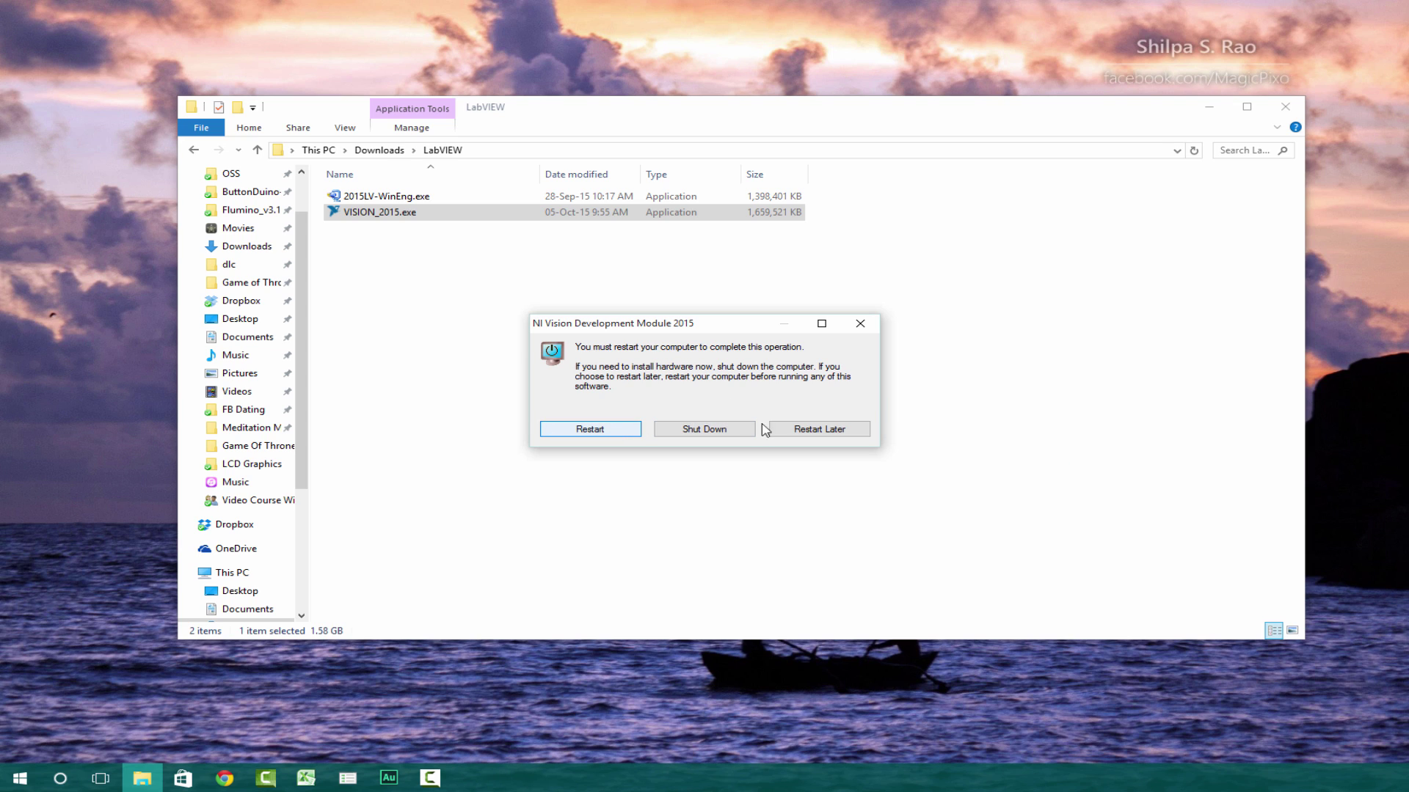
pyautogui.click(822, 434)
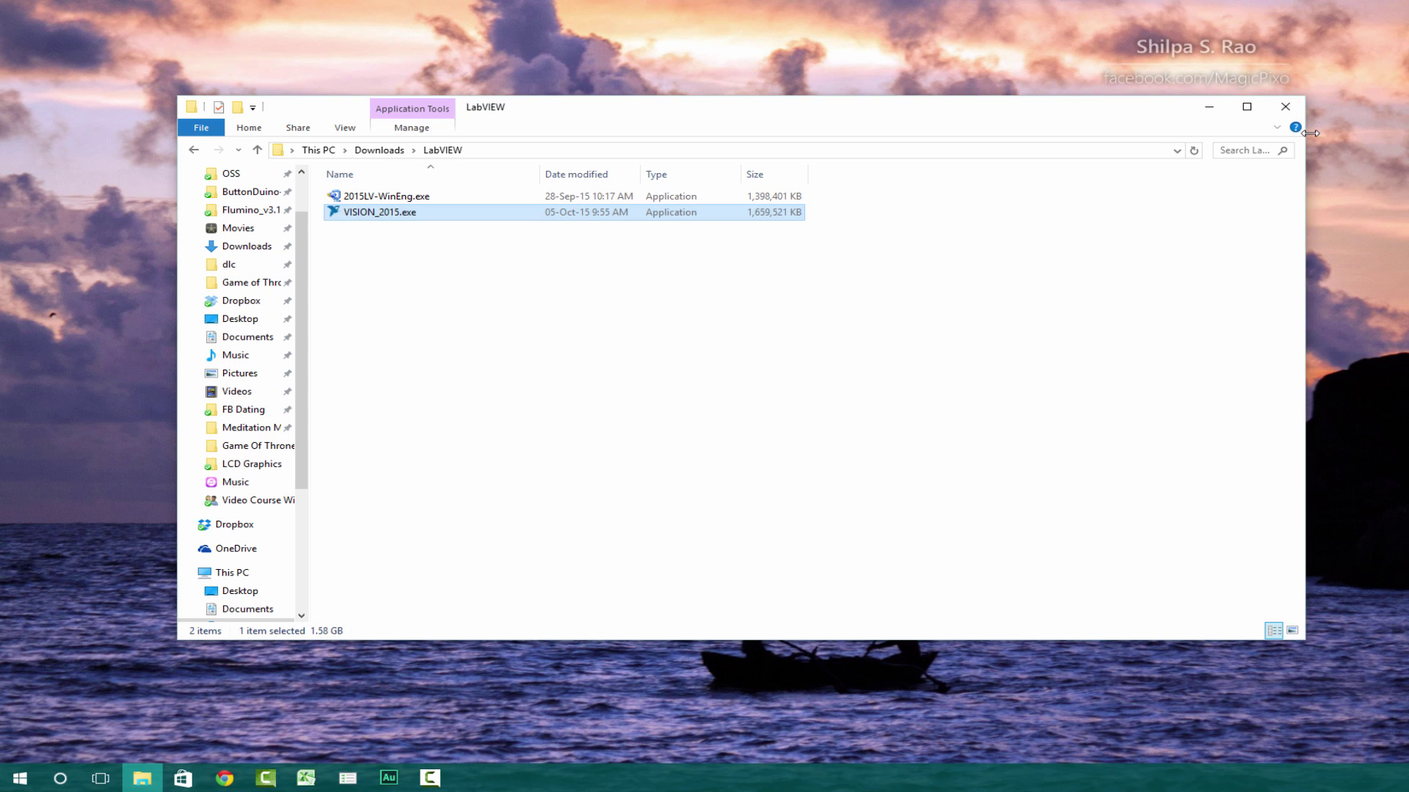